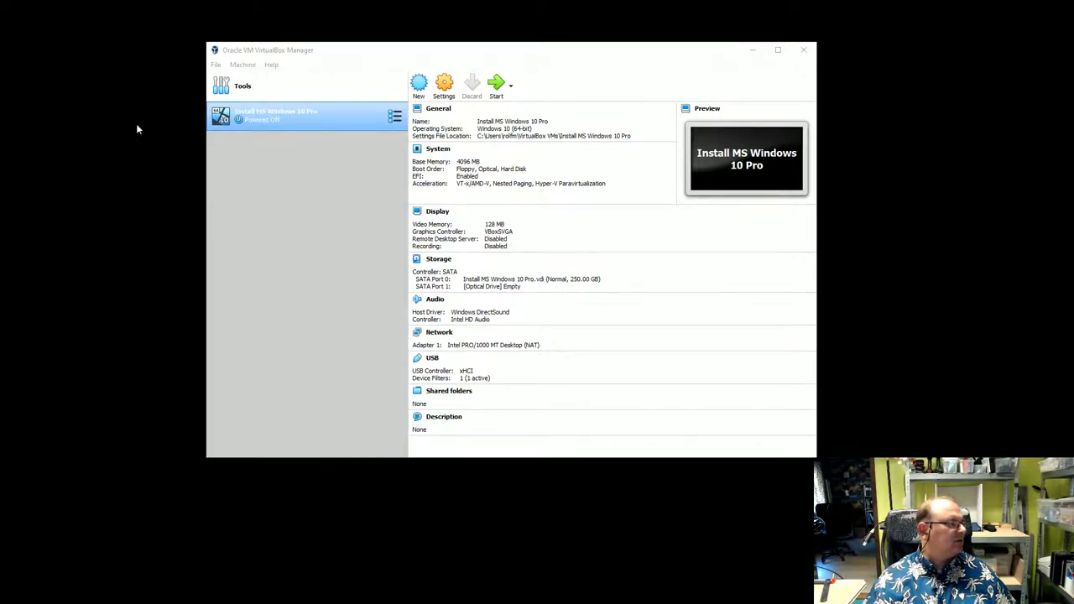
- Review the general and system settings of the Install MS Windows 10 Pro virtual machine, including EFI, without changing anything
{"action": "left_click", "coordinate": [443, 89]}
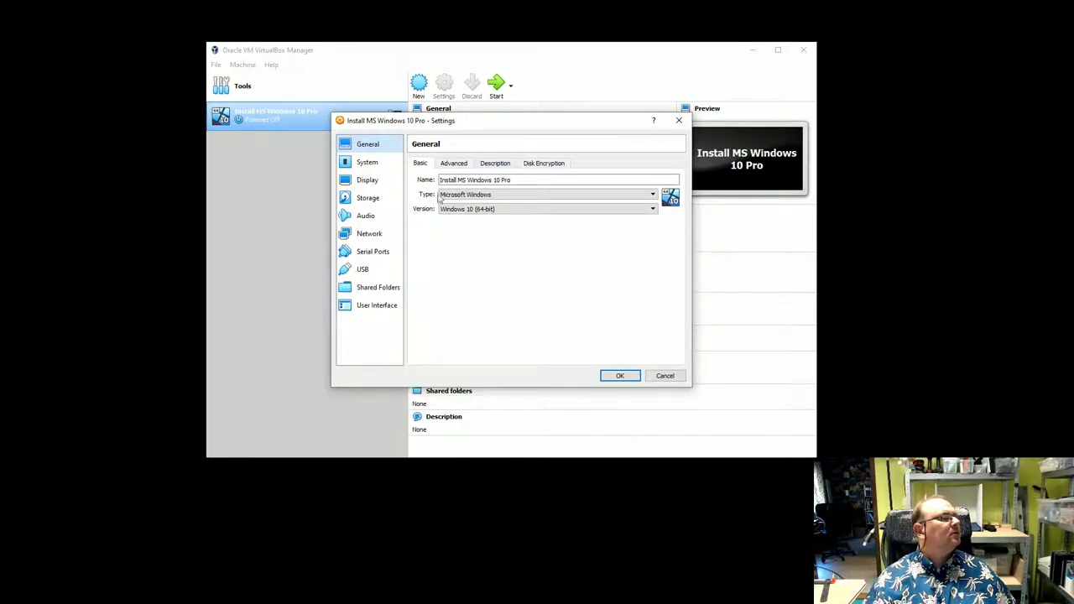
{"action": "left_click", "coordinate": [450, 166]}
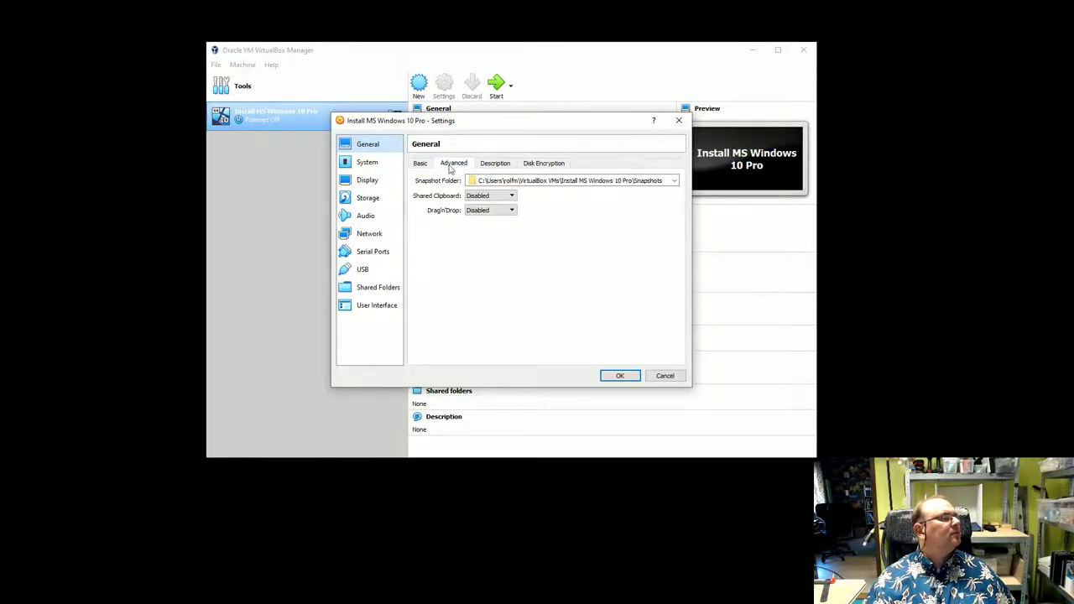
{"action": "left_click", "coordinate": [495, 166]}
{"action": "left_click", "coordinate": [545, 165]}
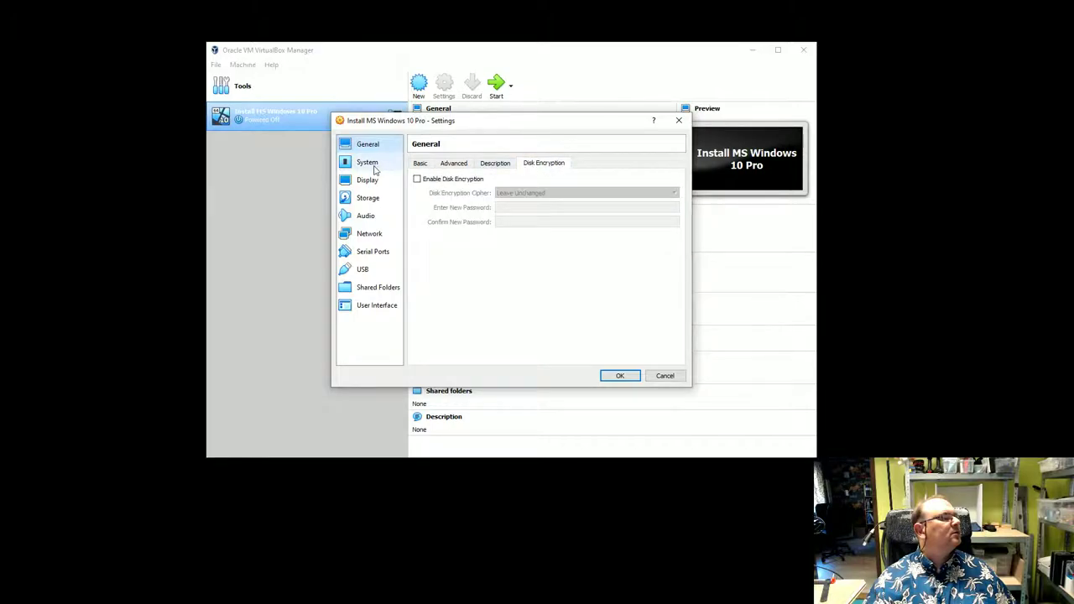
{"action": "left_click", "coordinate": [371, 167]}
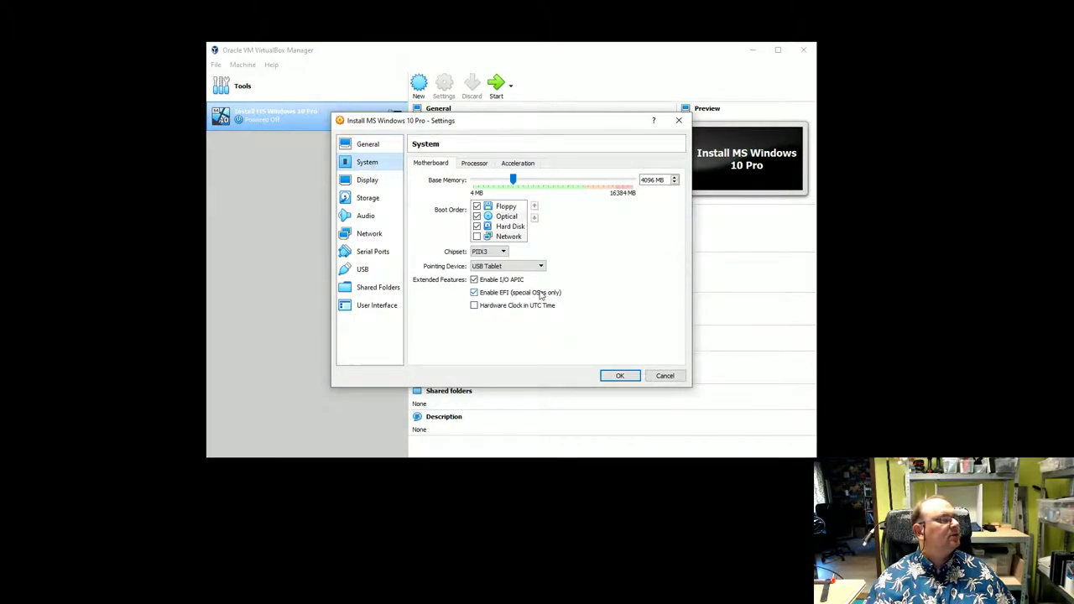
{"action": "mouse_move", "coordinate": [541, 295]}
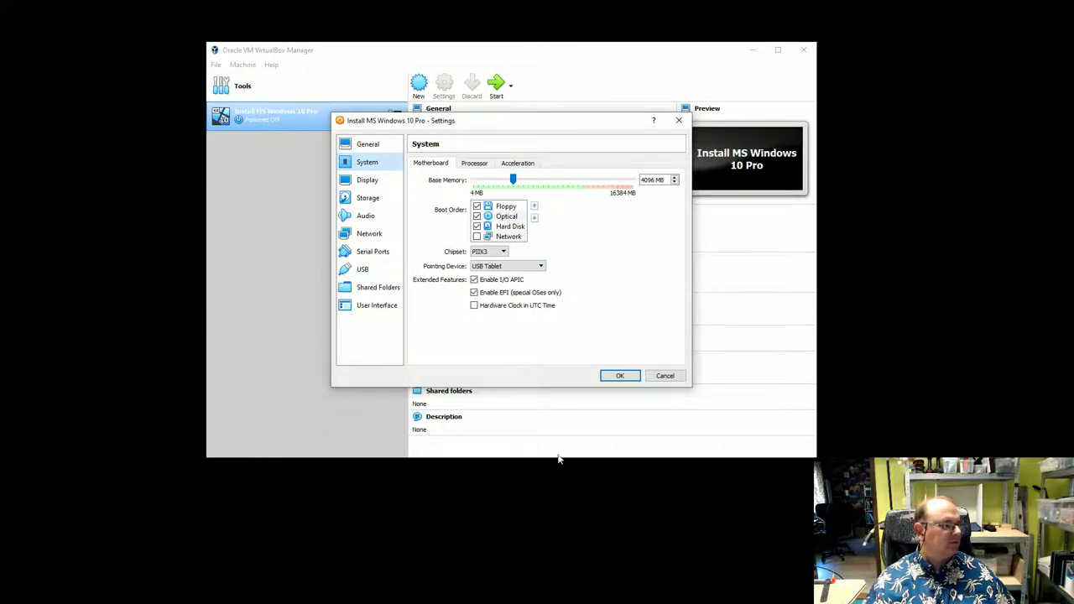
{"action": "left_click", "coordinate": [673, 376]}
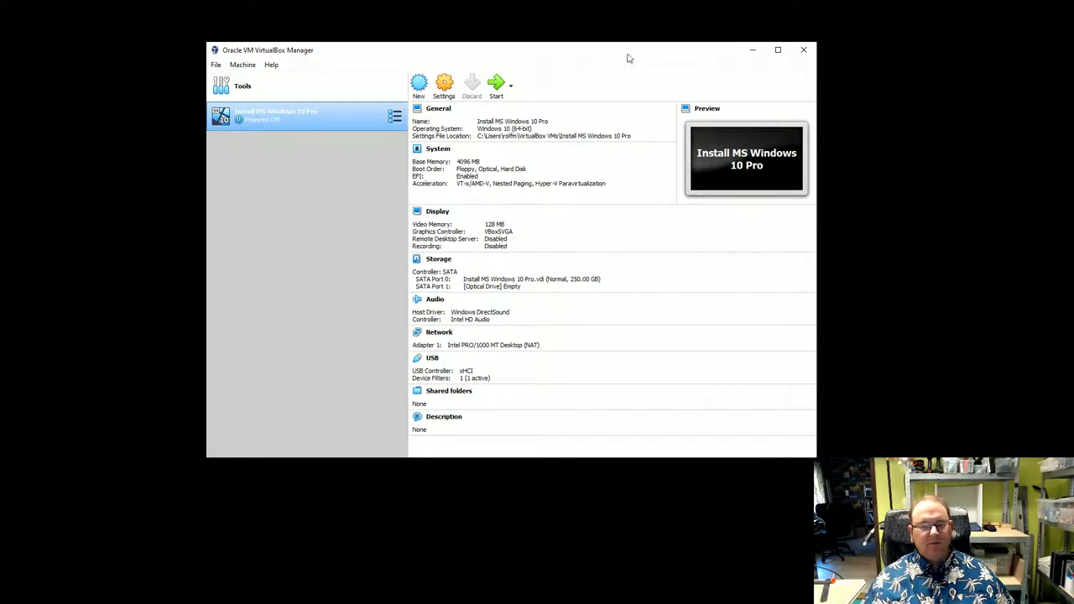
- Start the Install MS Windows 10 Pro virtual machine and maximize its window, dismissing the keyboard capture and mouse integration notices
{"action": "left_click", "coordinate": [496, 84]}
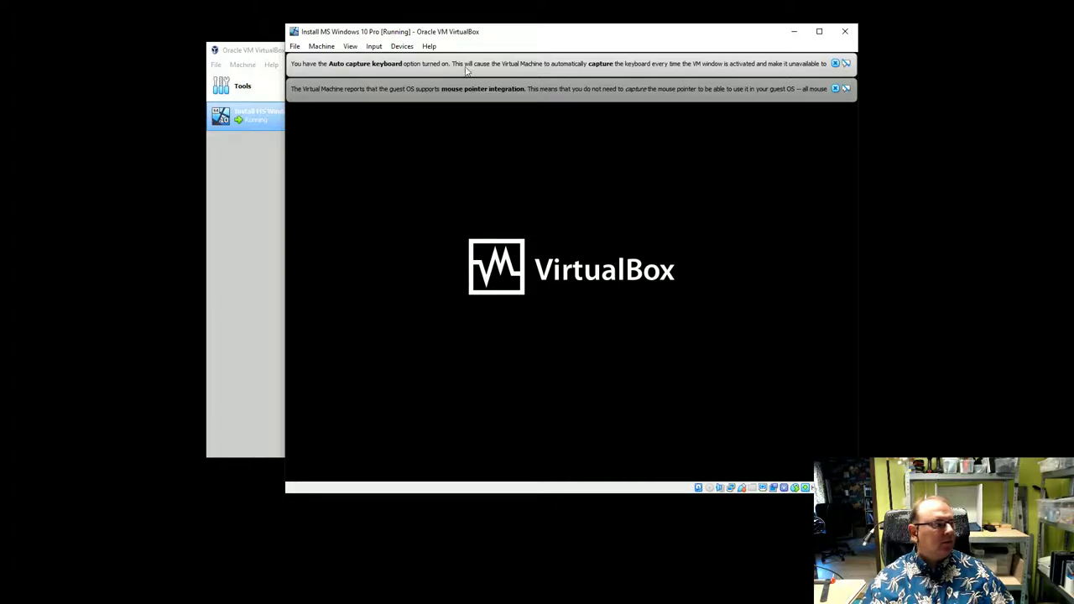
{"action": "left_click_drag", "start_coordinate": [519, 35], "coordinate": [400, 59]}
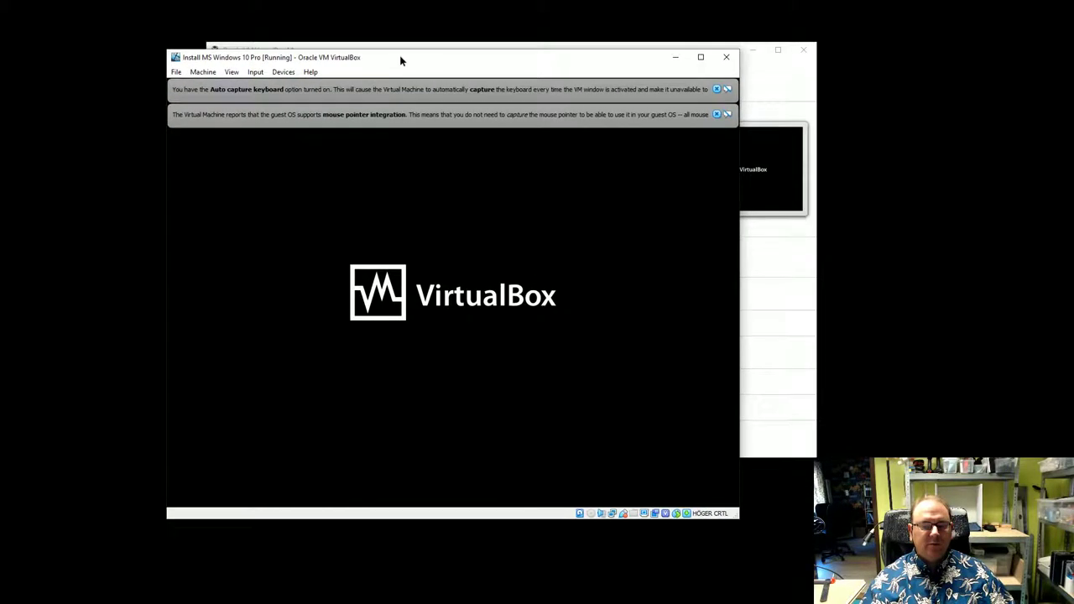
{"action": "left_click", "coordinate": [716, 89]}
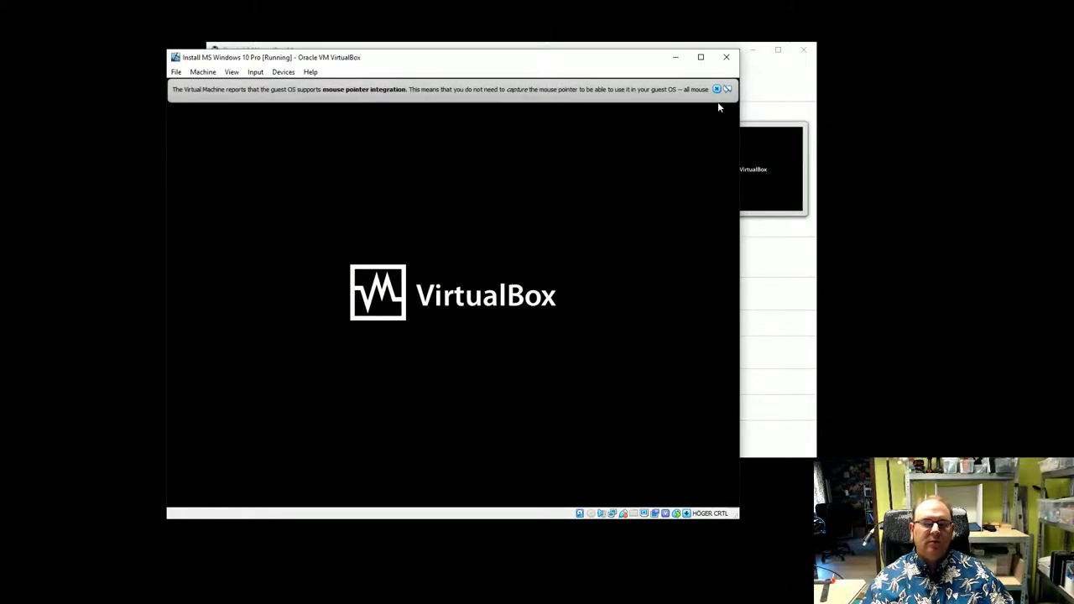
{"action": "left_click", "coordinate": [715, 89]}
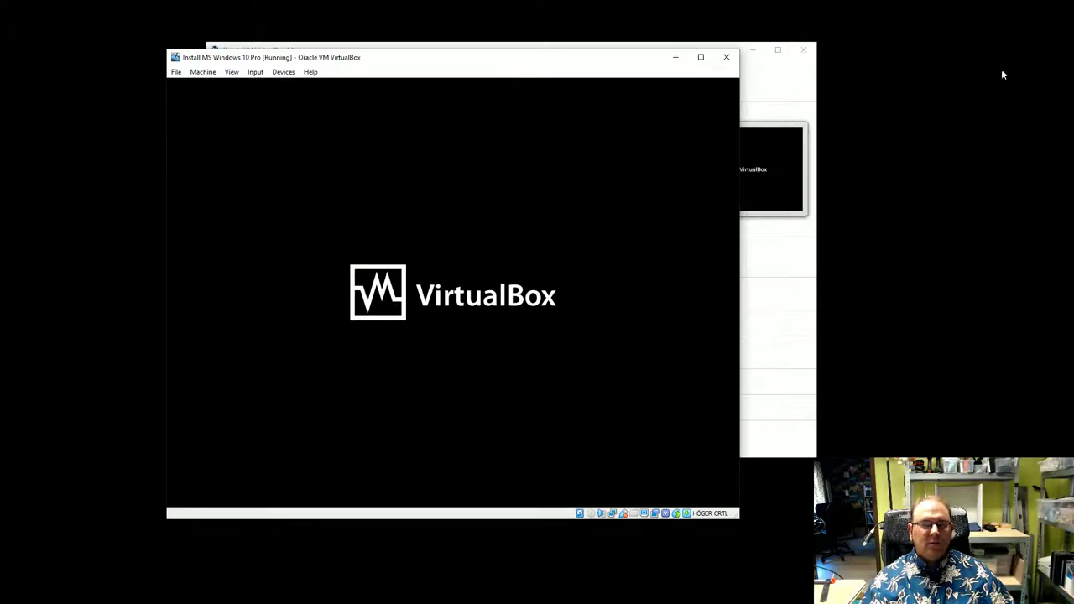
{"action": "left_click", "coordinate": [700, 58]}
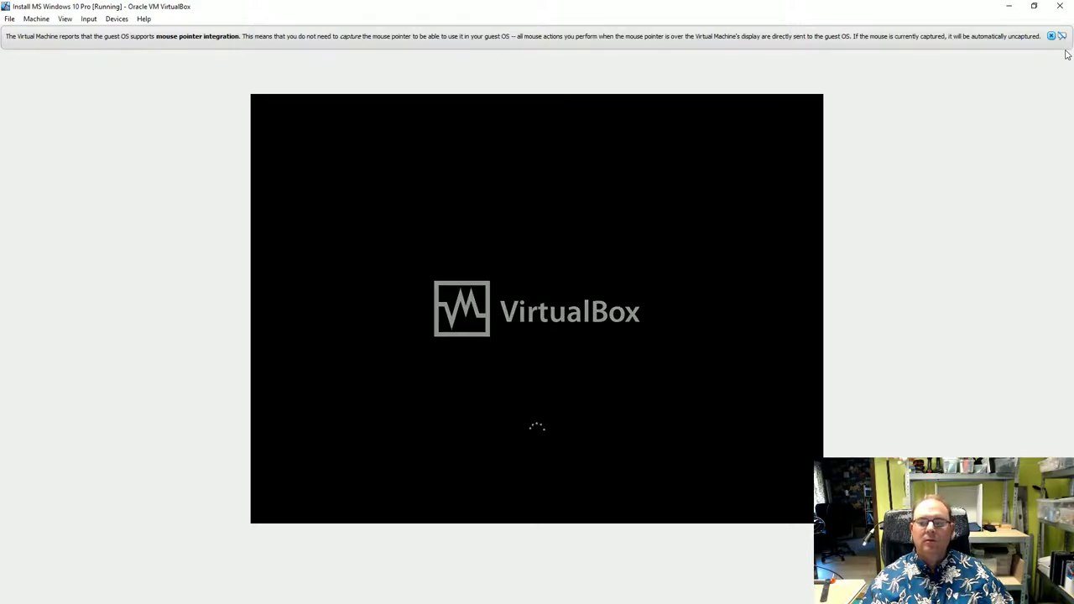
{"action": "left_click", "coordinate": [1054, 37]}
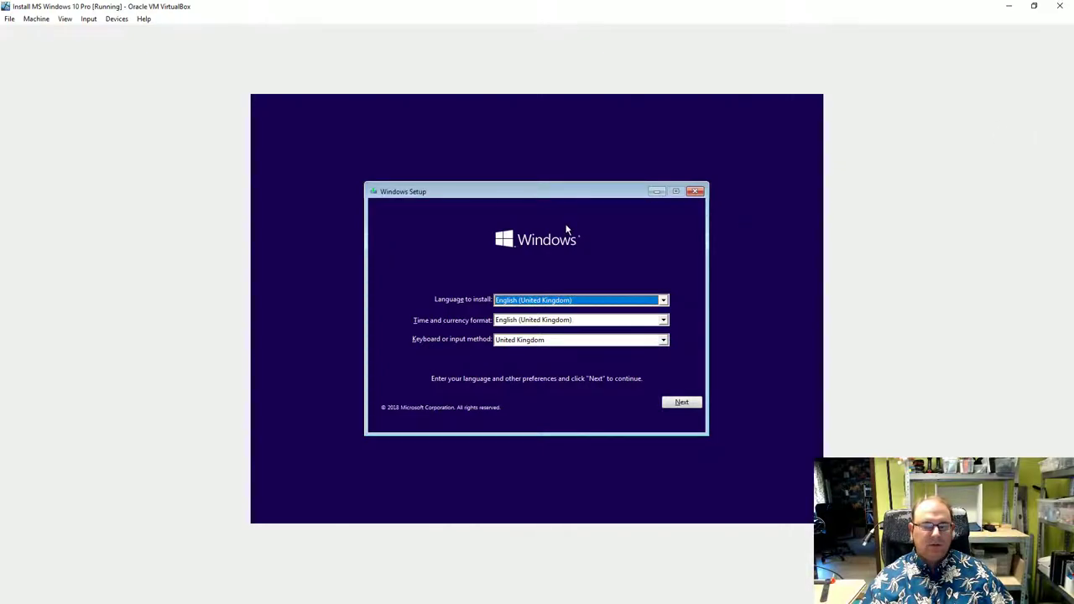
- Set Windows Setup's time and currency format to Swedish (Sweden) and confirm the language preferences
{"action": "left_click", "coordinate": [663, 321]}
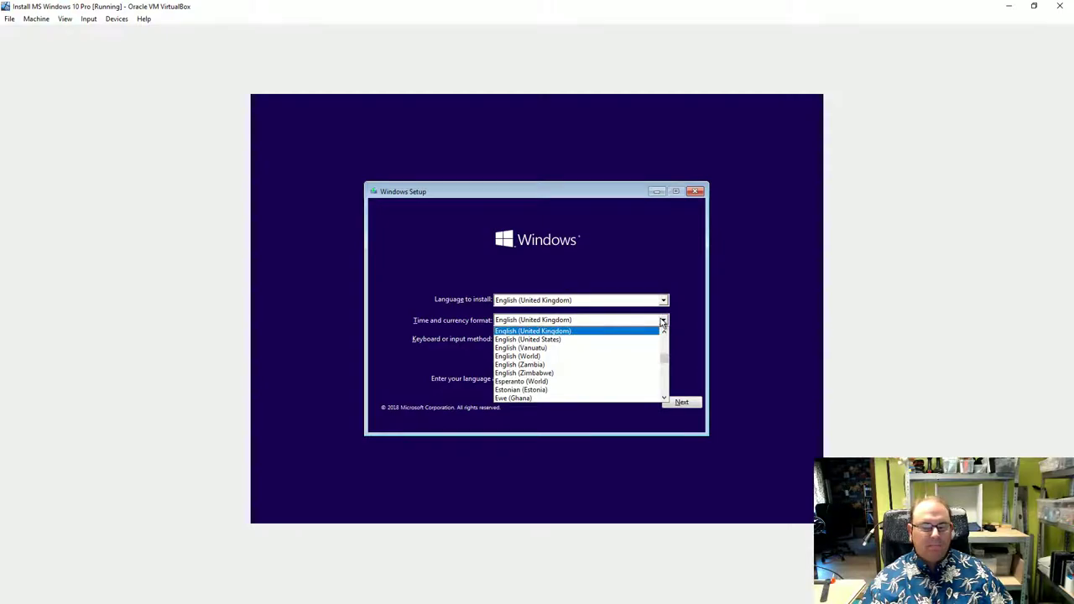
{"action": "left_click", "coordinate": [667, 371]}
{"action": "mouse_move", "coordinate": [668, 370]}
{"action": "left_mouse_down"}
{"action": "mouse_move", "coordinate": [667, 401]}
{"action": "mouse_move", "coordinate": [663, 383]}
{"action": "left_mouse_up"}
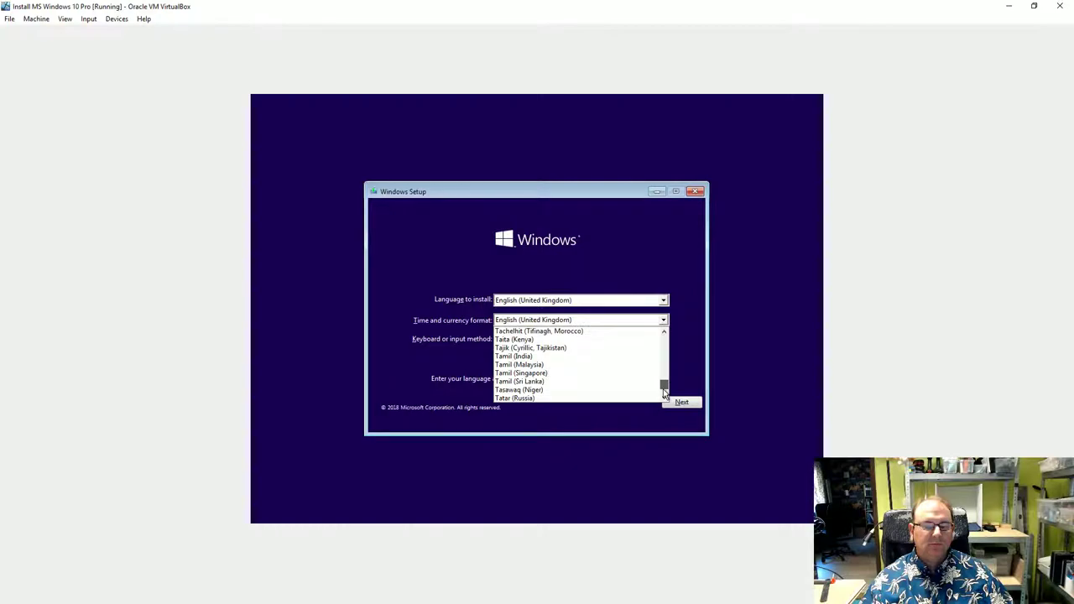
{"action": "left_click", "coordinate": [533, 322]}
{"action": "type", "text": "swe"}
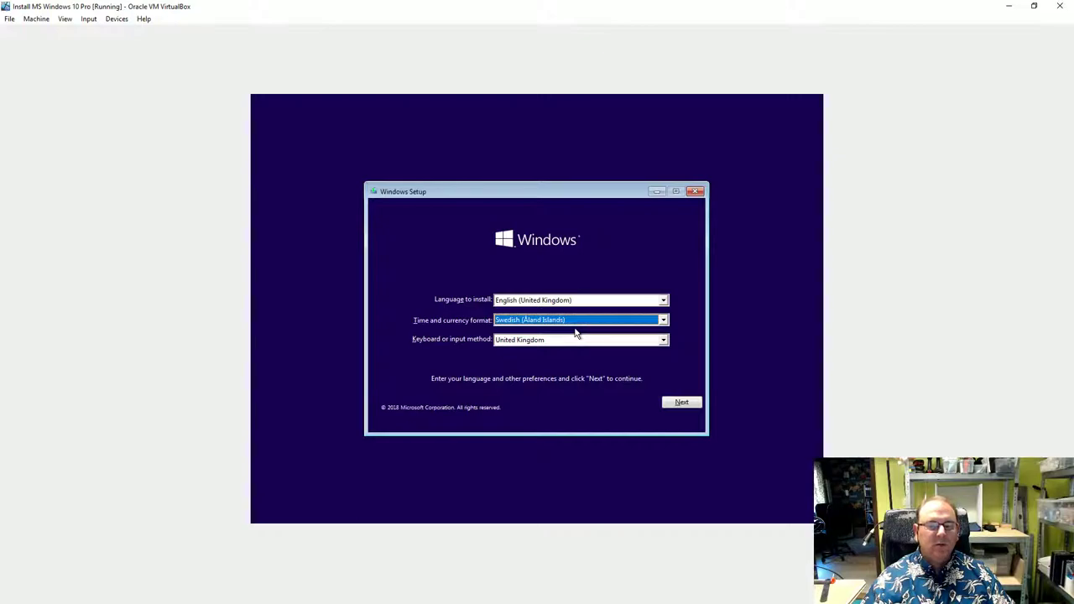
{"action": "left_click", "coordinate": [662, 322]}
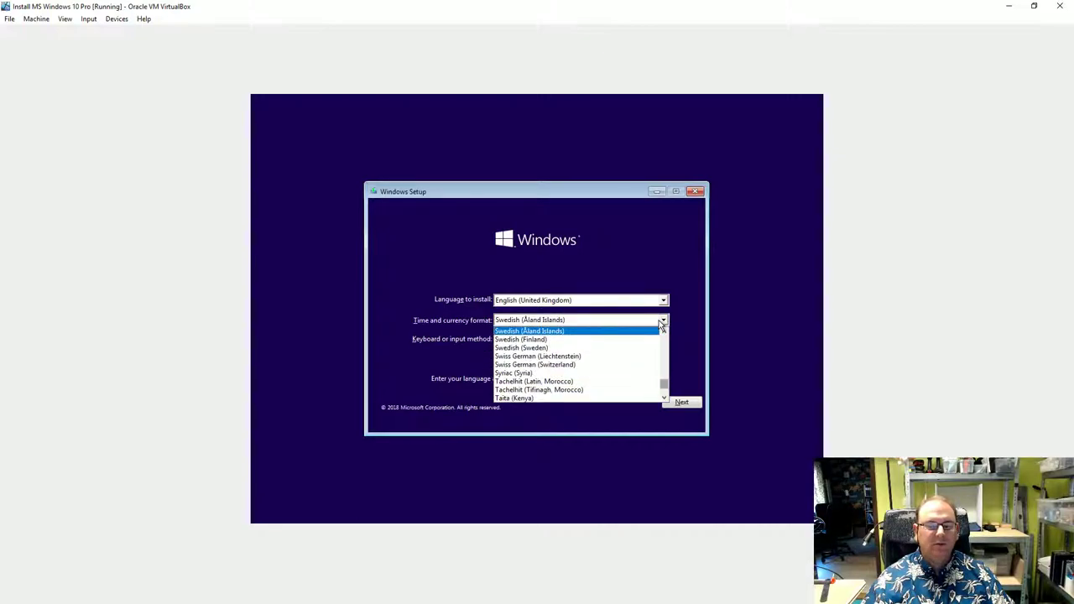
{"action": "left_click", "coordinate": [665, 333]}
{"action": "left_click", "coordinate": [664, 334]}
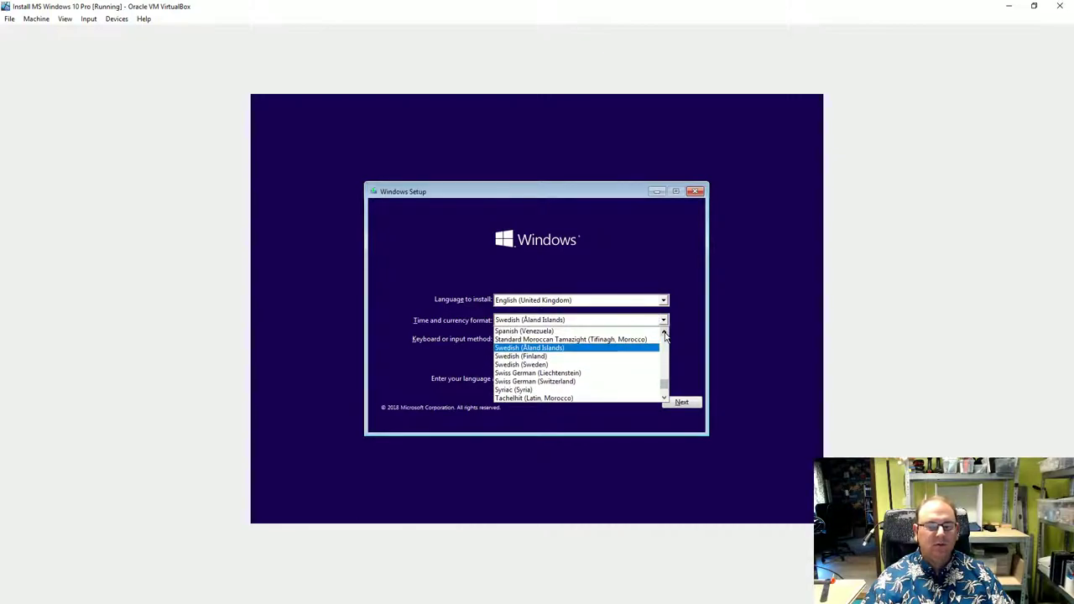
{"action": "left_click", "coordinate": [664, 334]}
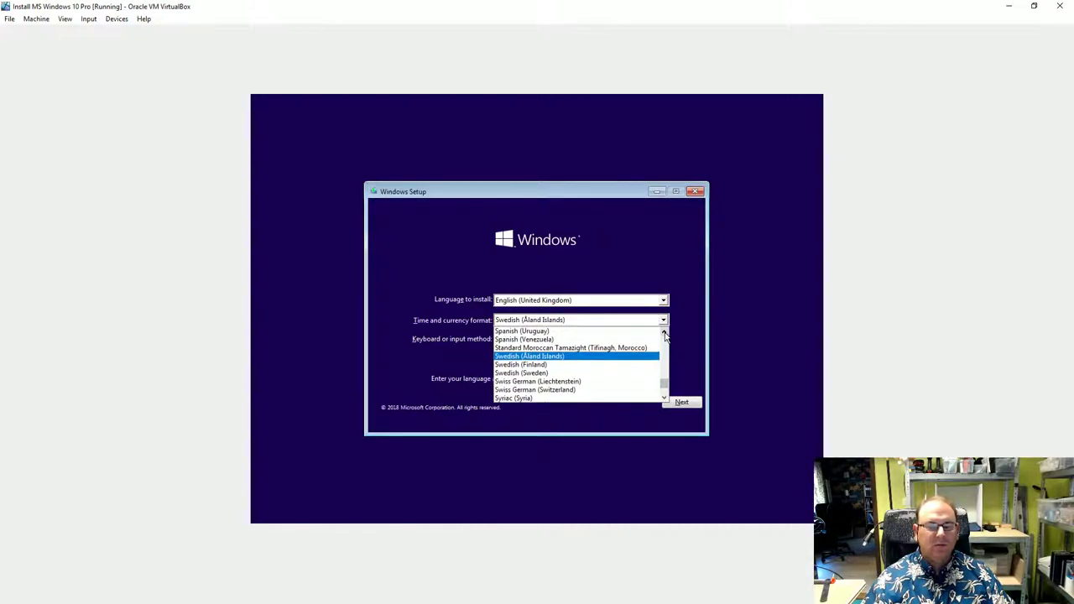
{"action": "left_click", "coordinate": [551, 373]}
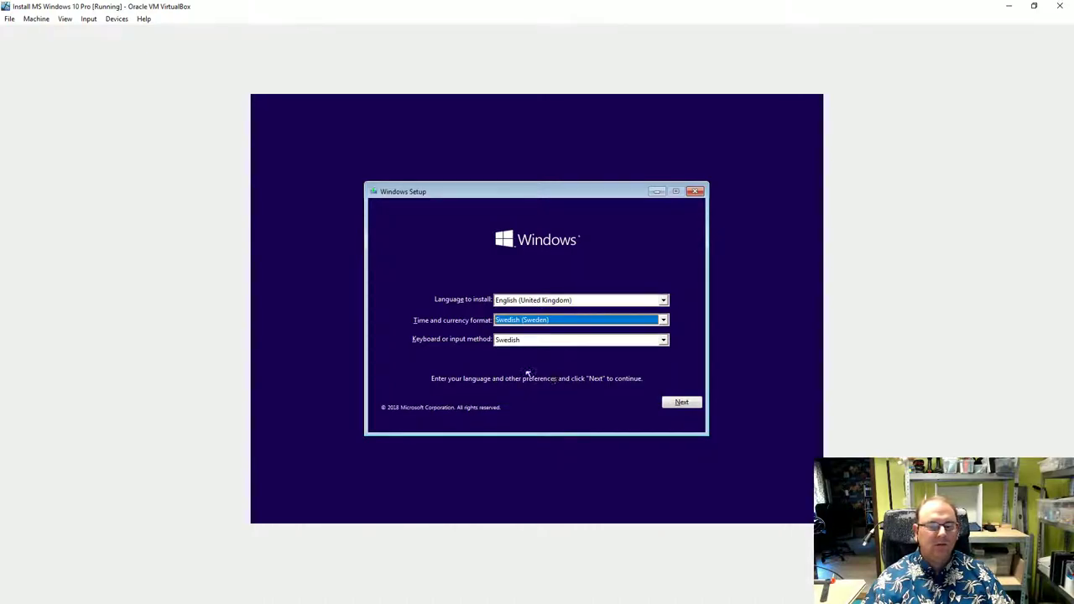
{"action": "left_click", "coordinate": [682, 402]}
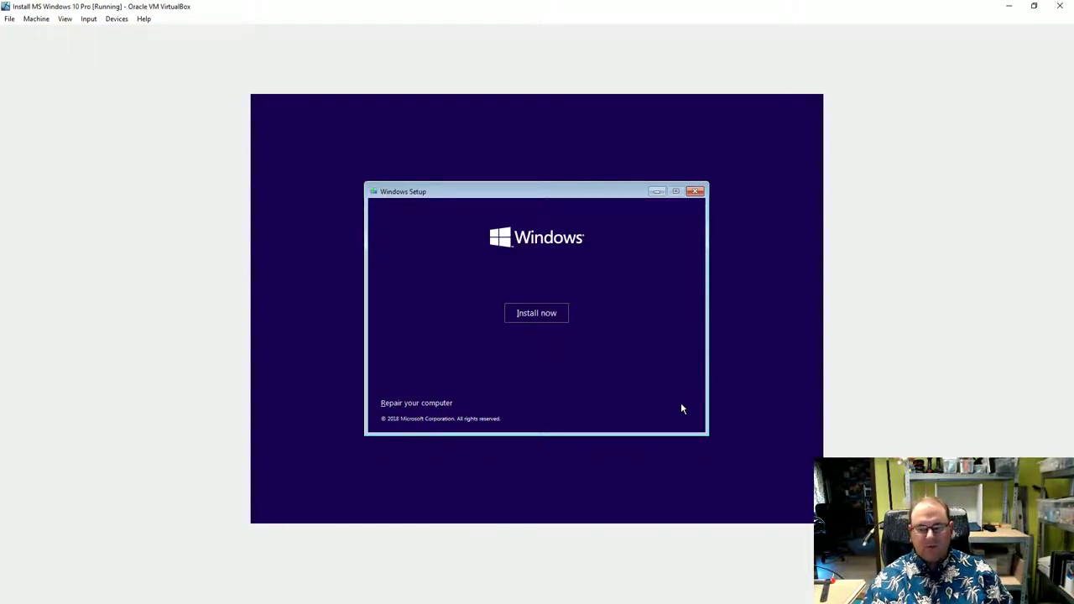
- Begin the Windows installation without a product key and choose Windows 10 Pro as the edition
{"action": "left_click", "coordinate": [529, 316]}
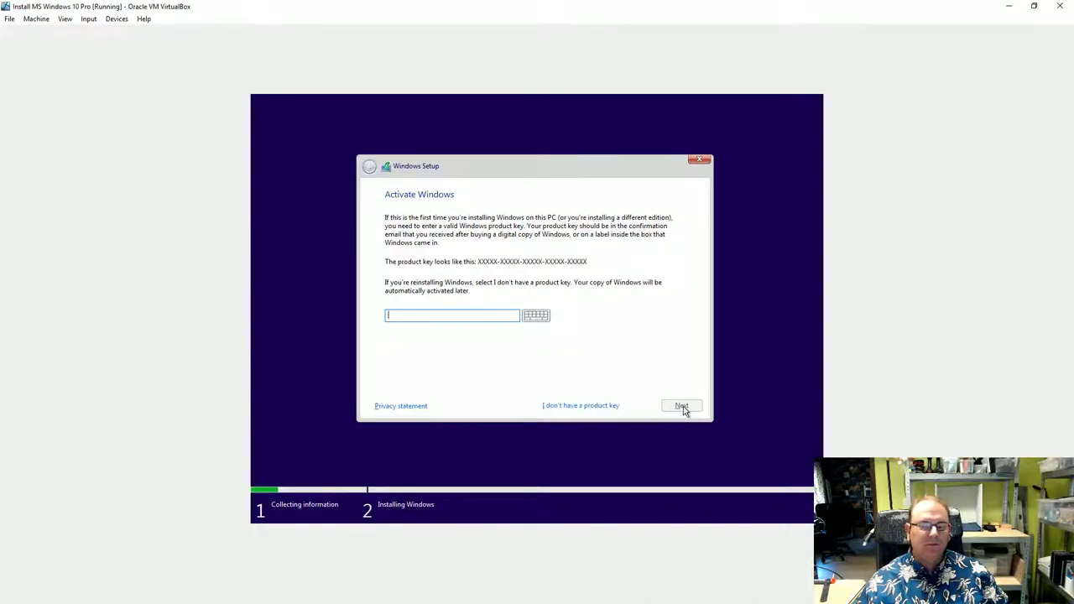
{"action": "left_click", "coordinate": [608, 407]}
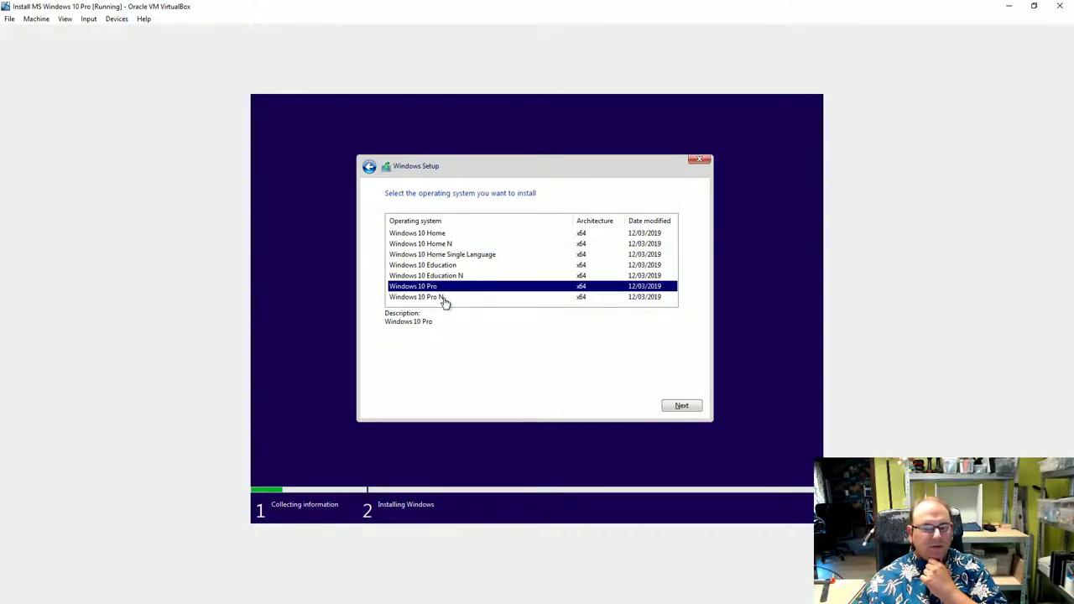
{"action": "left_click", "coordinate": [445, 302]}
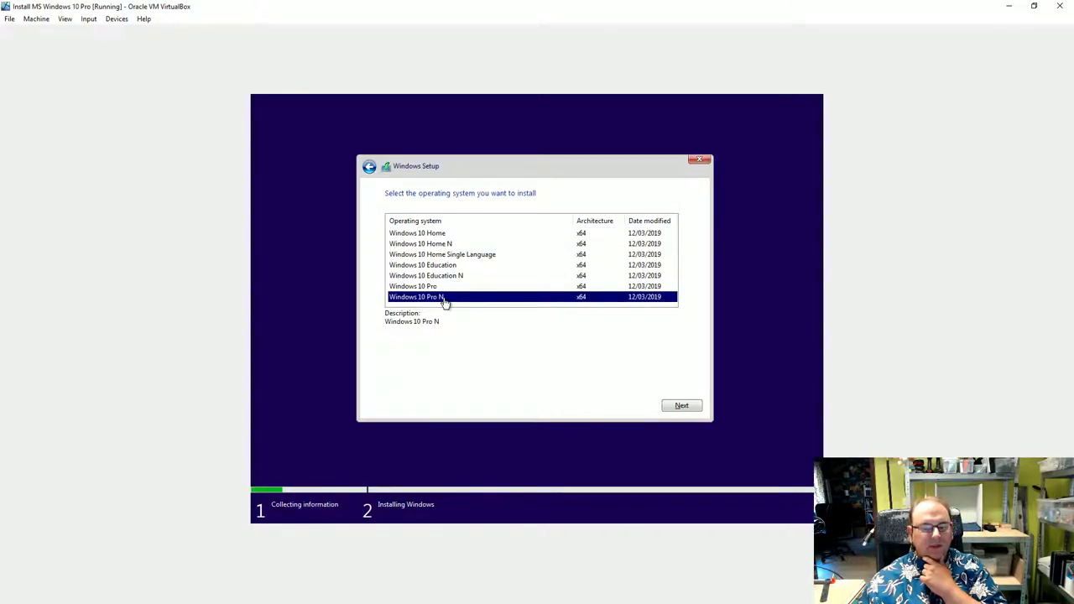
{"action": "left_click", "coordinate": [436, 290]}
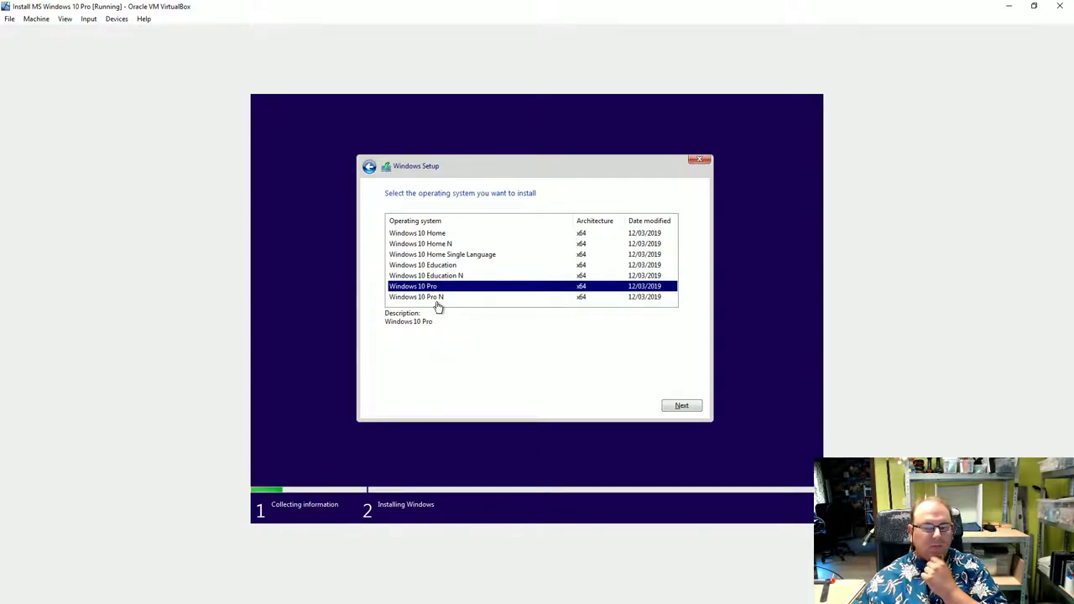
{"action": "left_click", "coordinate": [441, 300]}
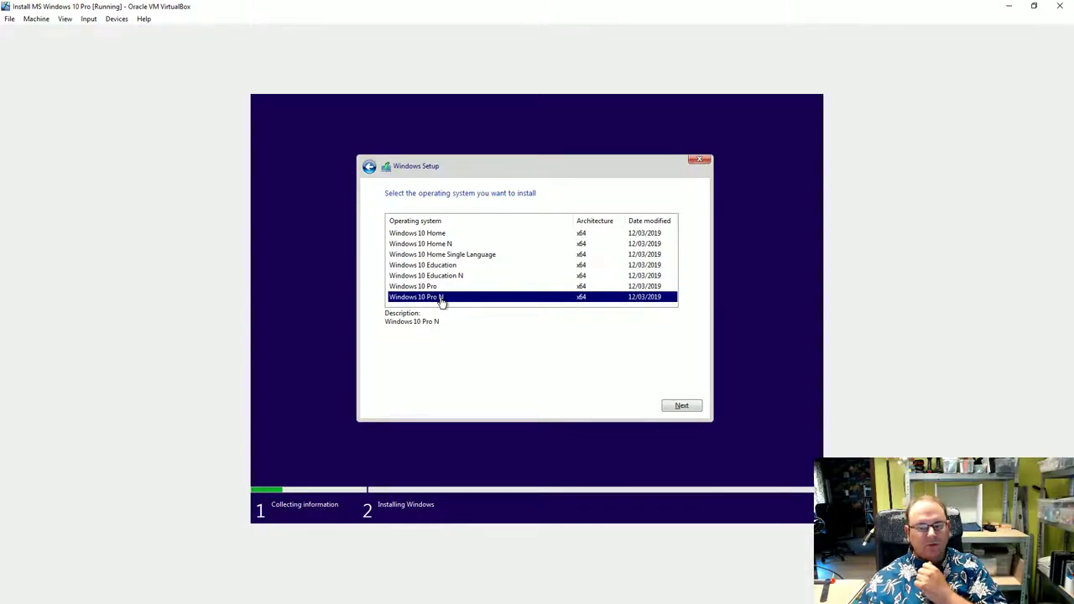
{"action": "left_click", "coordinate": [438, 290]}
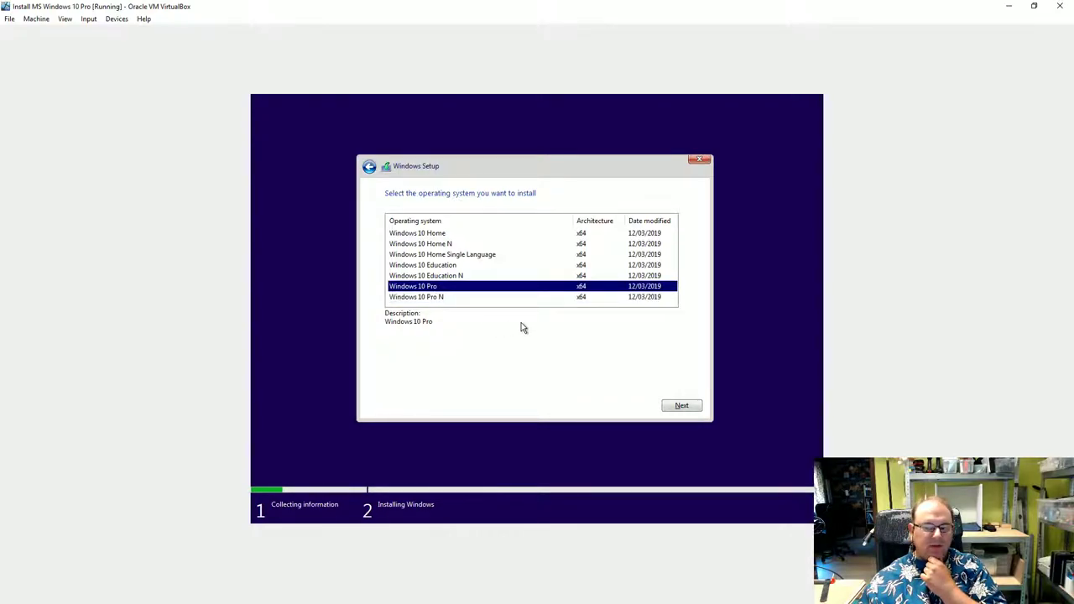
{"action": "left_click", "coordinate": [686, 405]}
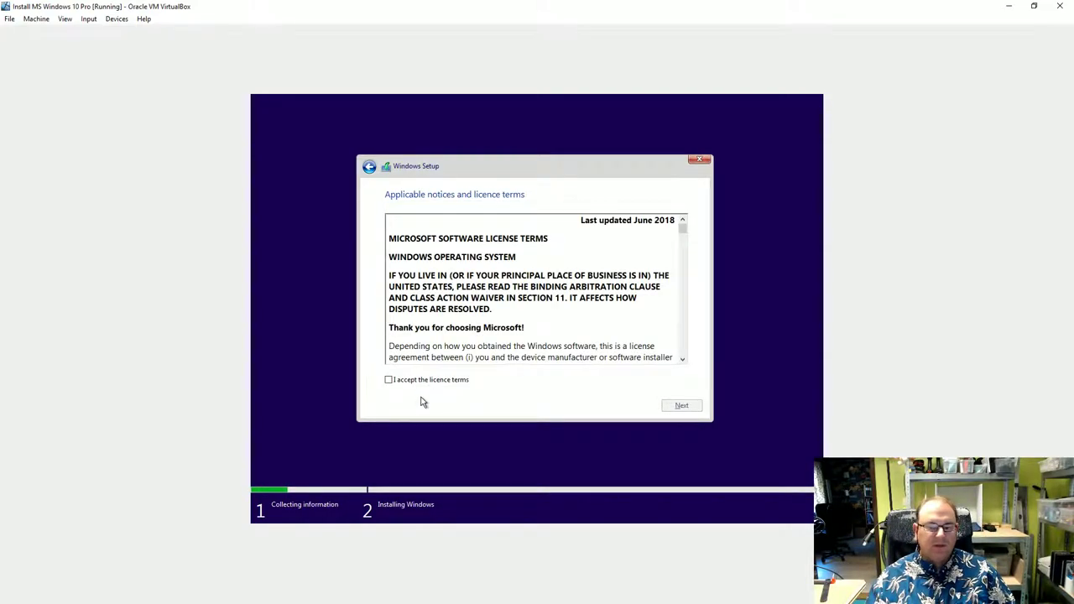
- Accept the licence terms and start a custom installation of Windows on Drive 0 Unallocated Space
{"action": "left_click", "coordinate": [388, 381]}
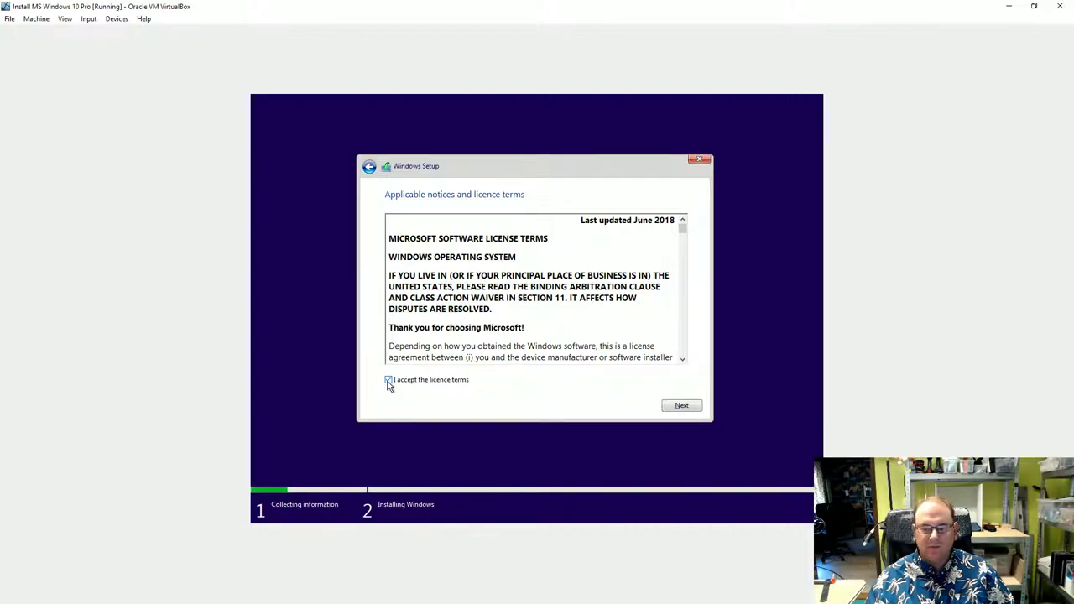
{"action": "left_click", "coordinate": [689, 404]}
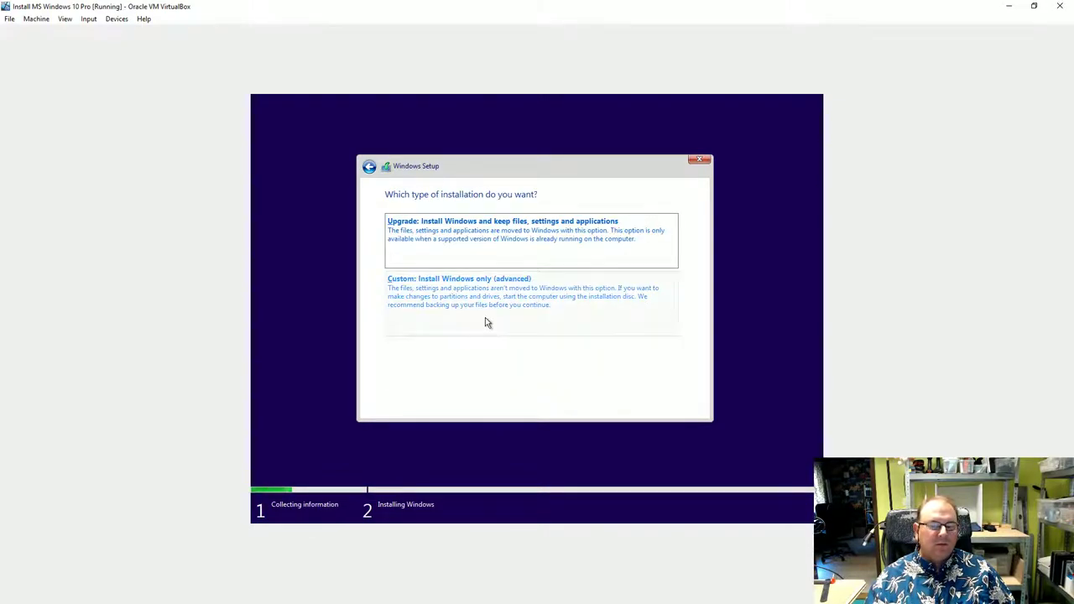
{"action": "left_click", "coordinate": [464, 300]}
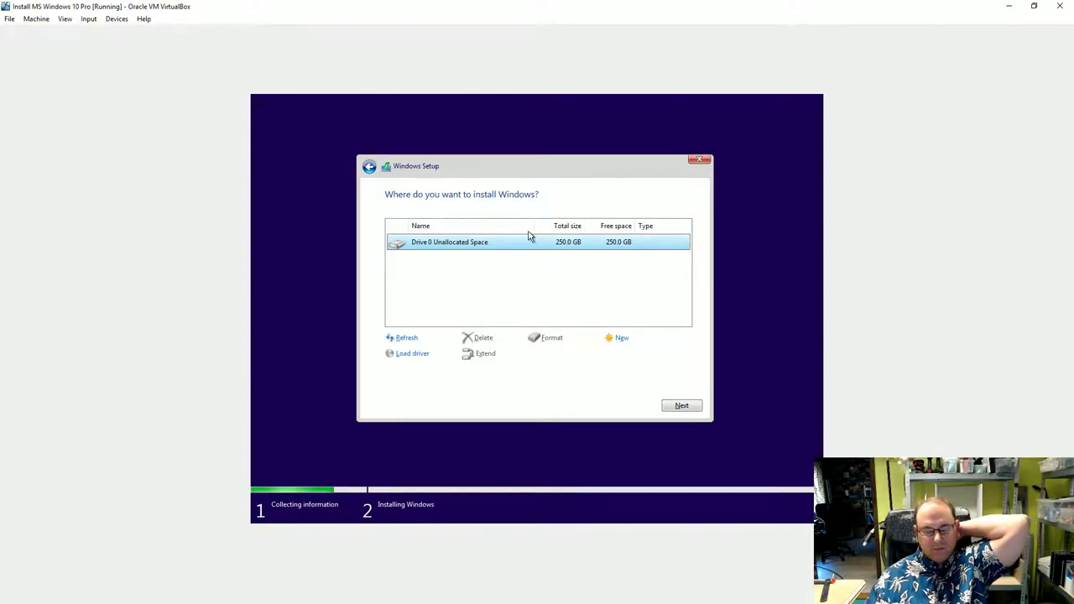
{"action": "left_click", "coordinate": [682, 406]}
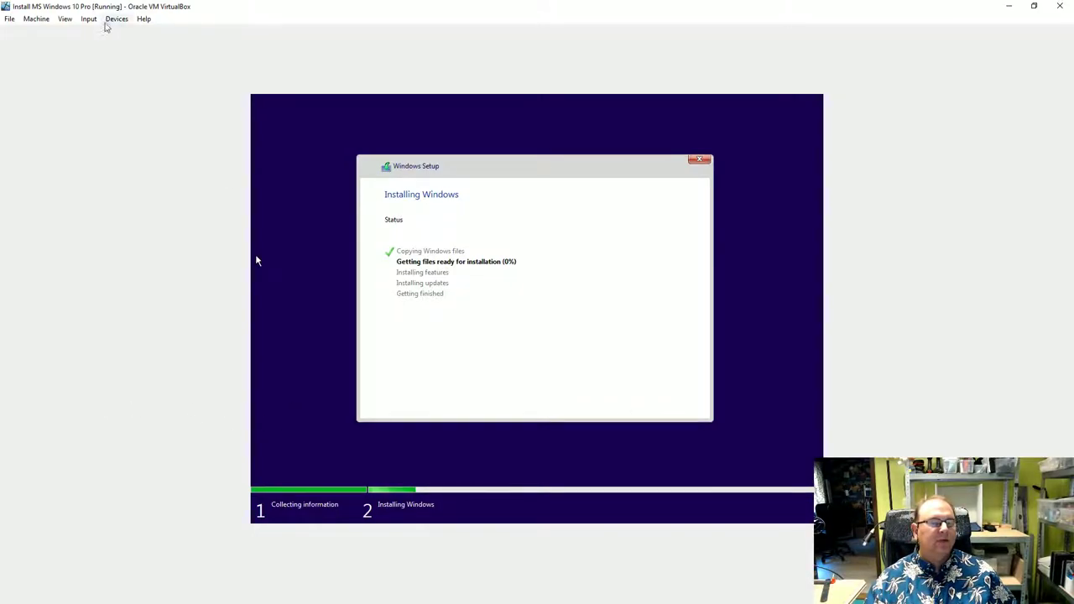
- Switch the virtual machine to full-screen mode and dismiss the mouse pointer integration notice
{"action": "left_click", "coordinate": [66, 21]}
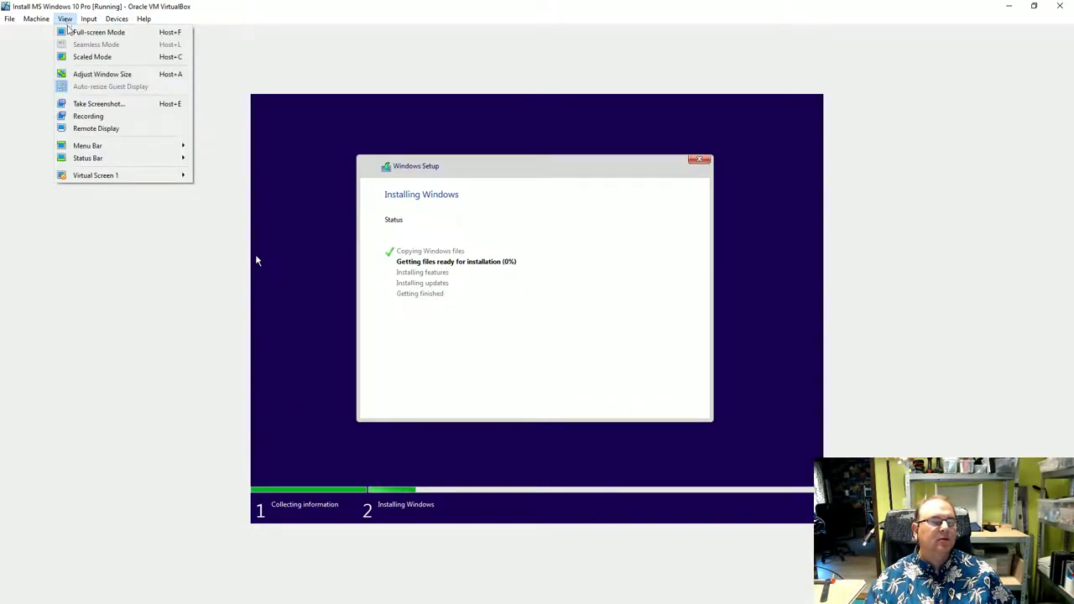
{"action": "left_click", "coordinate": [73, 34]}
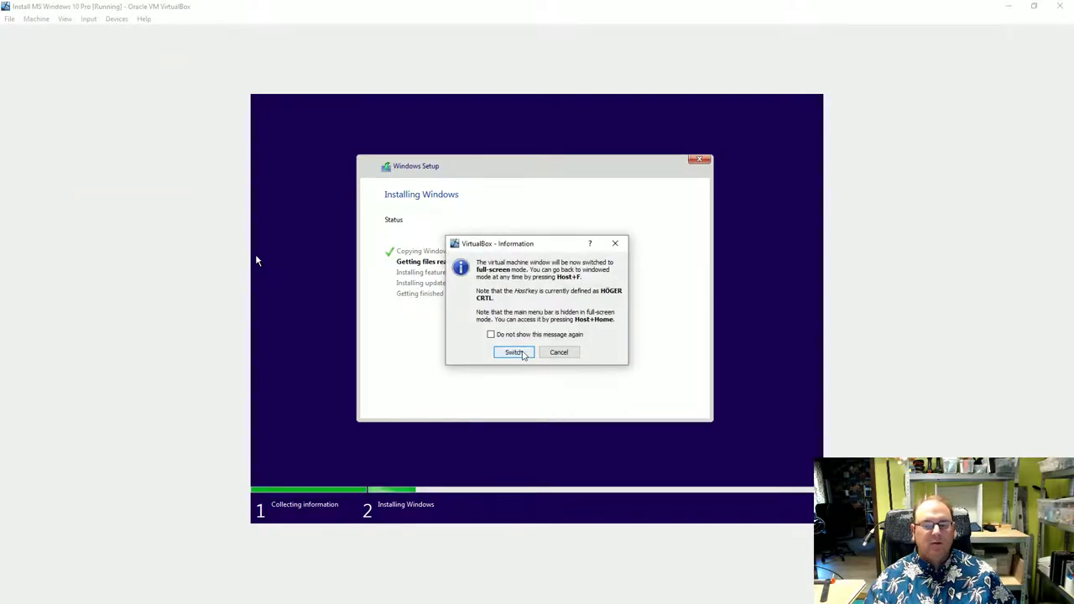
{"action": "key", "text": "Return"}
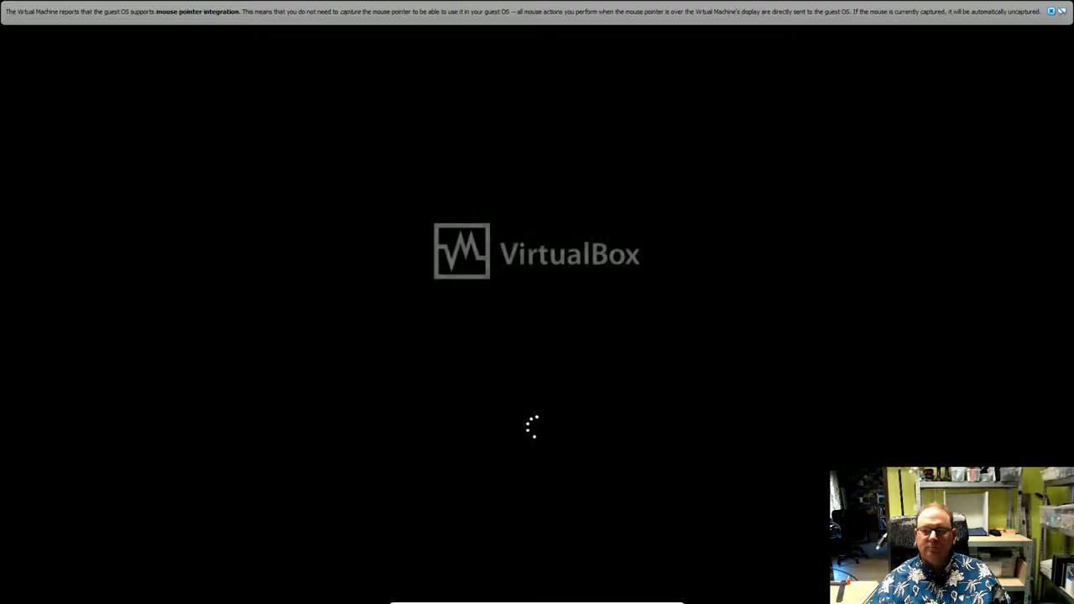
{"action": "left_click", "coordinate": [1050, 12]}
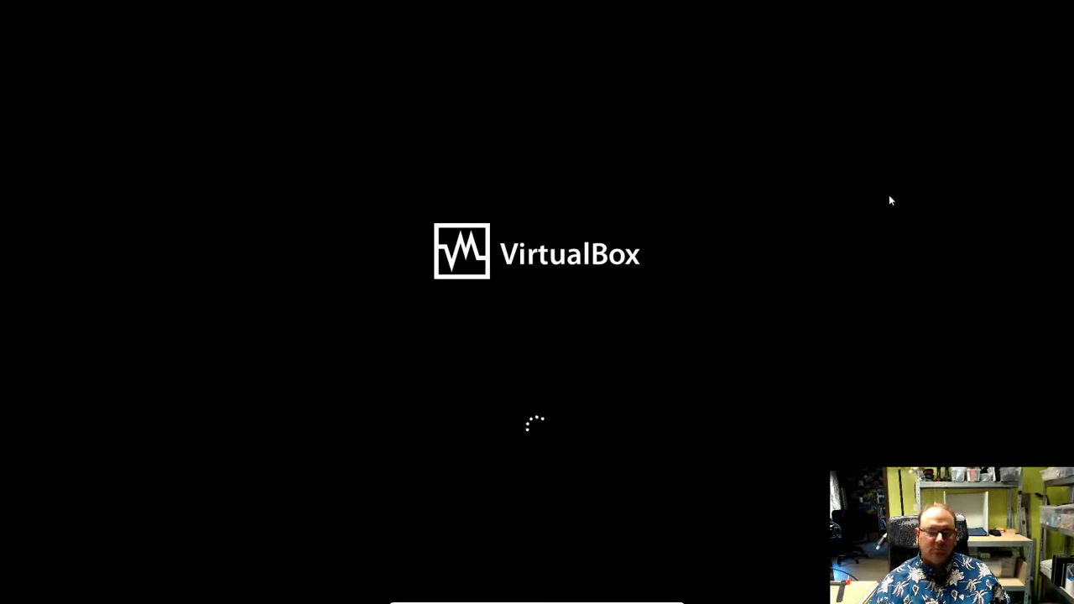
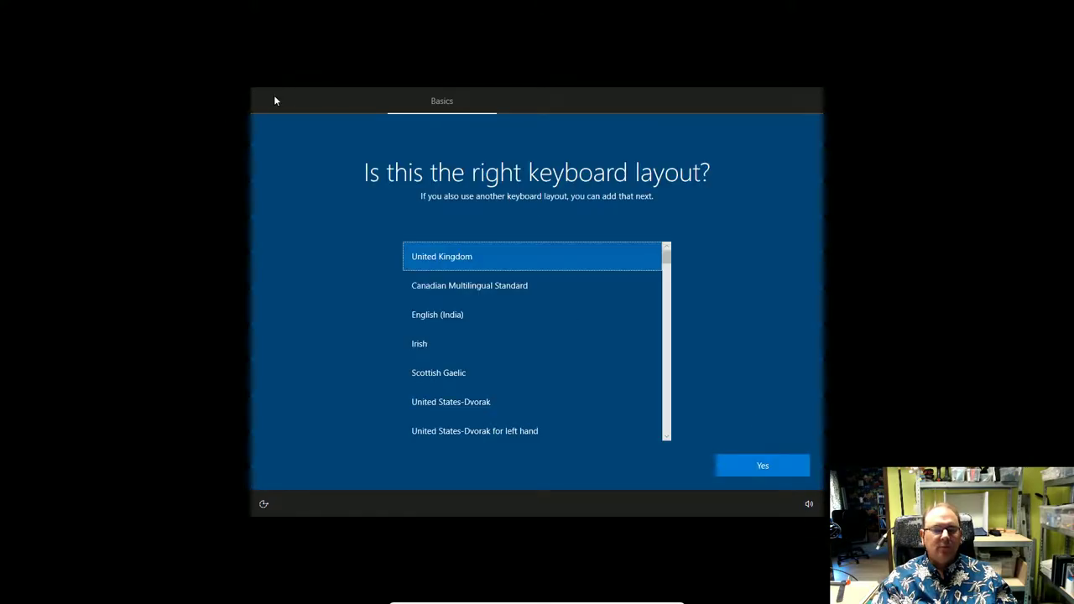
- Choose Swedish as the keyboard layout and skip adding a second layout
{"action": "left_click_drag", "start_coordinate": [666, 256], "coordinate": [665, 411]}
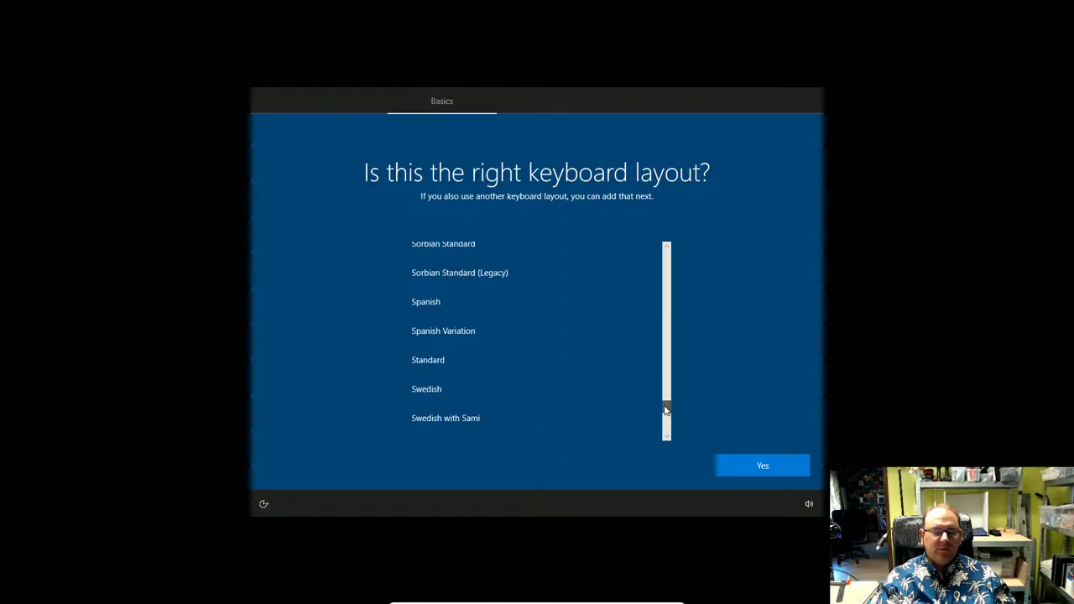
{"action": "left_click", "coordinate": [512, 387]}
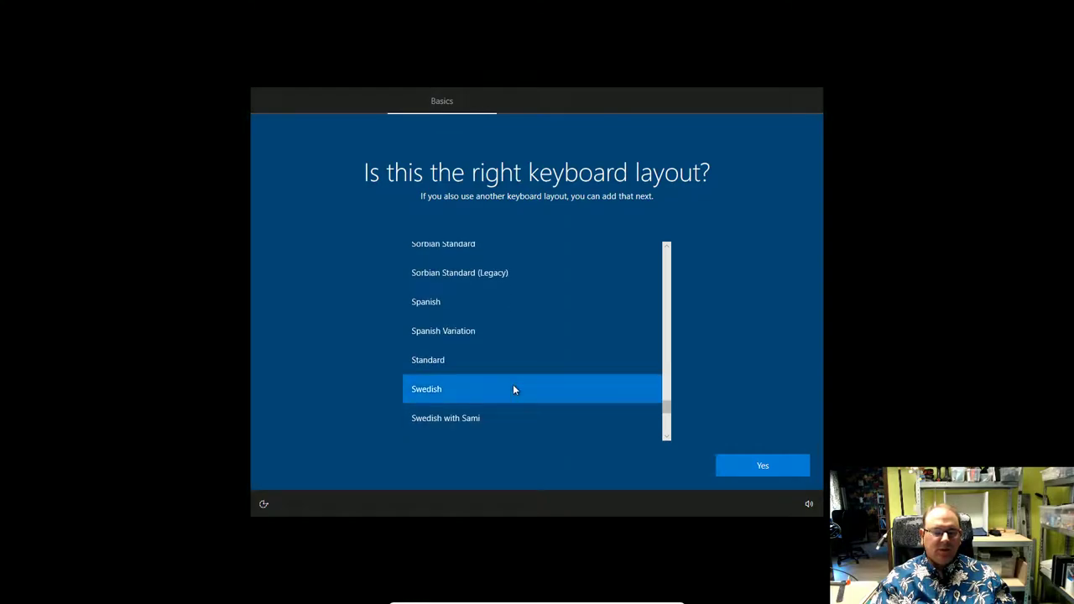
{"action": "left_click", "coordinate": [745, 464]}
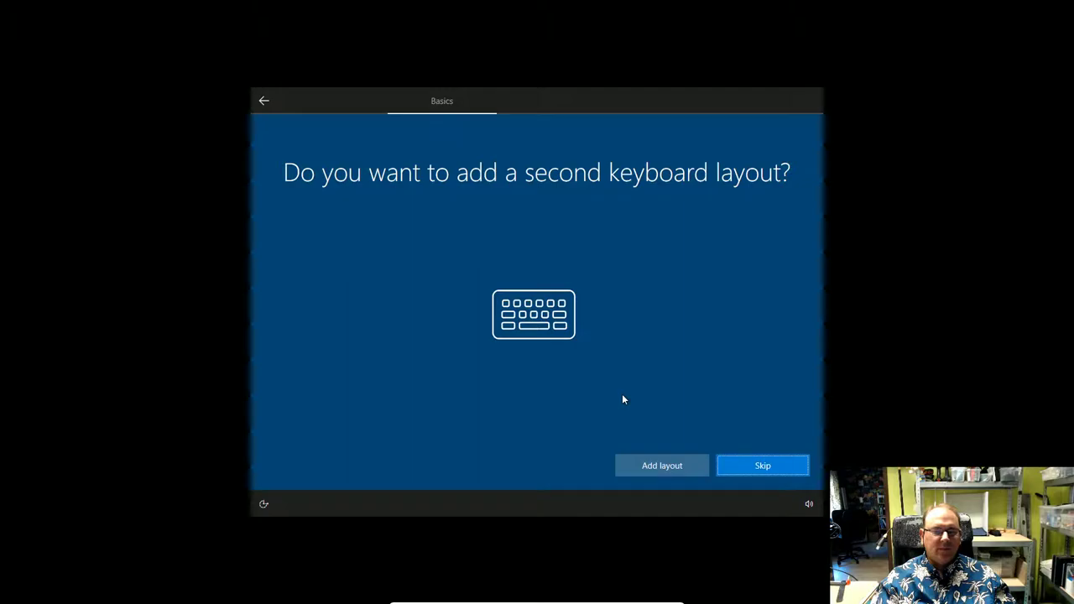
{"action": "left_click", "coordinate": [740, 470]}
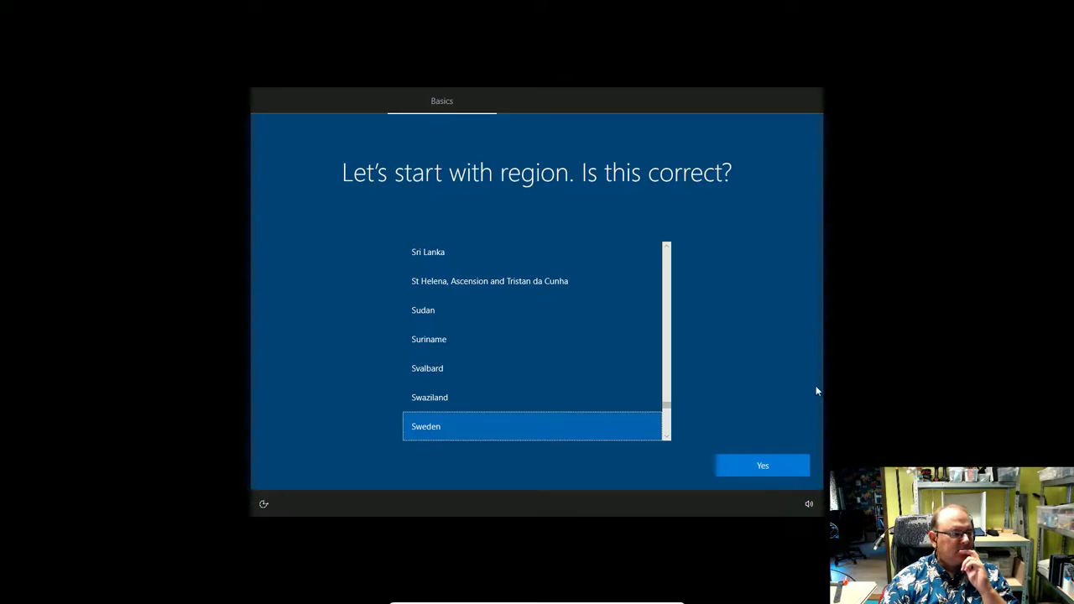
- Confirm Sweden as the region and set Swedish as the only keyboard layout, without a second one
{"action": "left_click", "coordinate": [781, 464]}
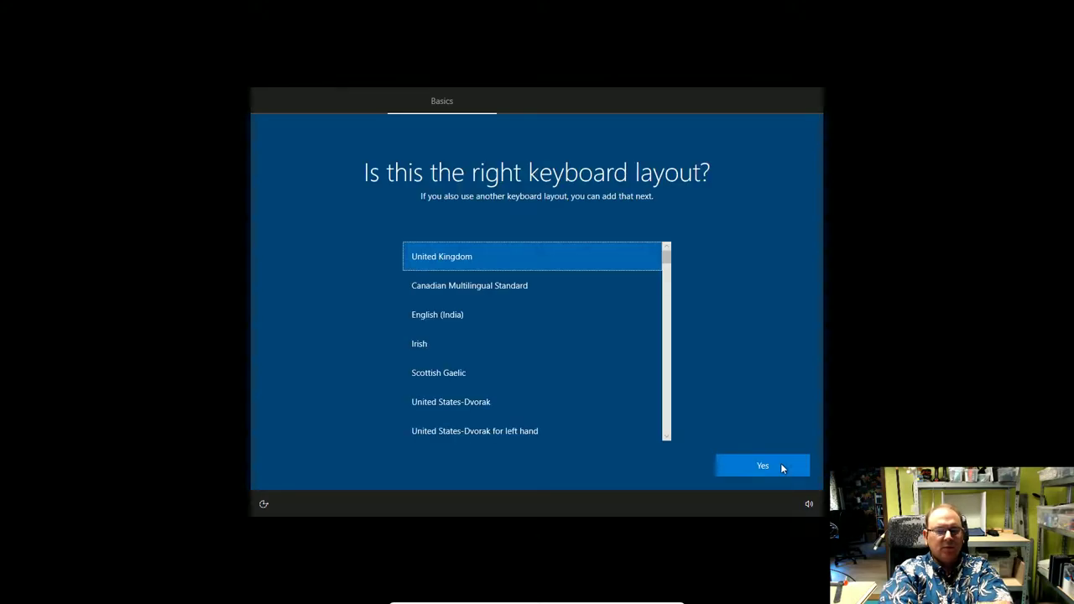
{"action": "left_click", "coordinate": [780, 467]}
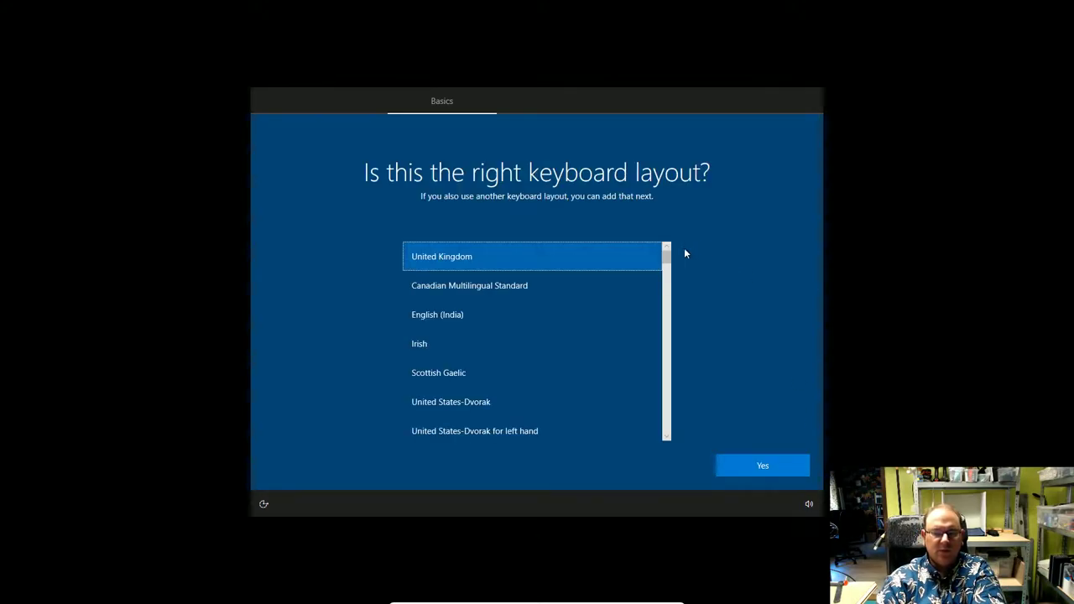
{"action": "left_click_drag", "start_coordinate": [666, 256], "coordinate": [668, 413]}
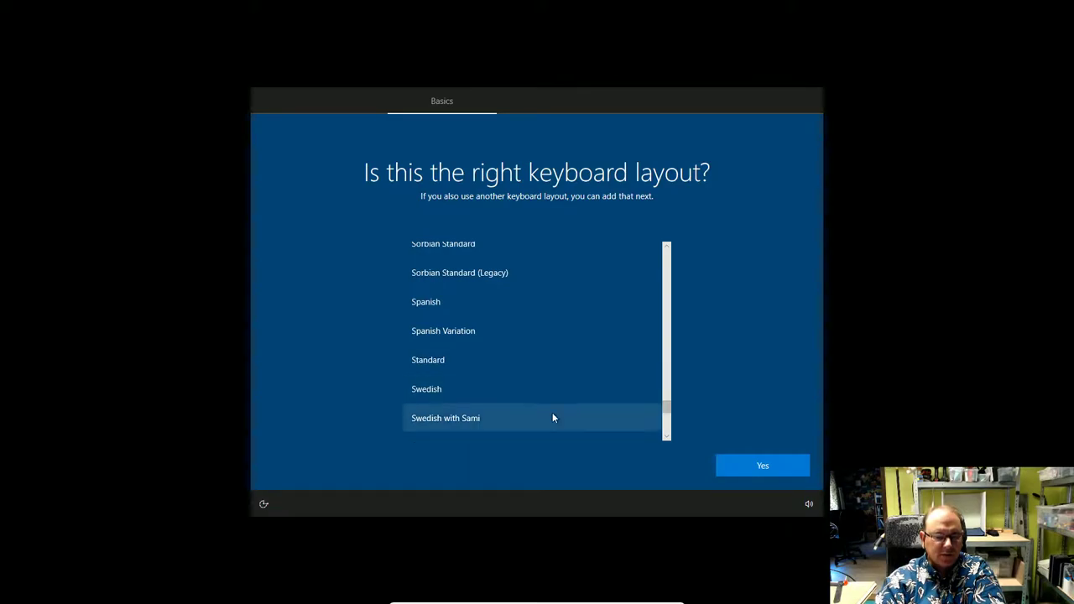
{"action": "left_click", "coordinate": [455, 391]}
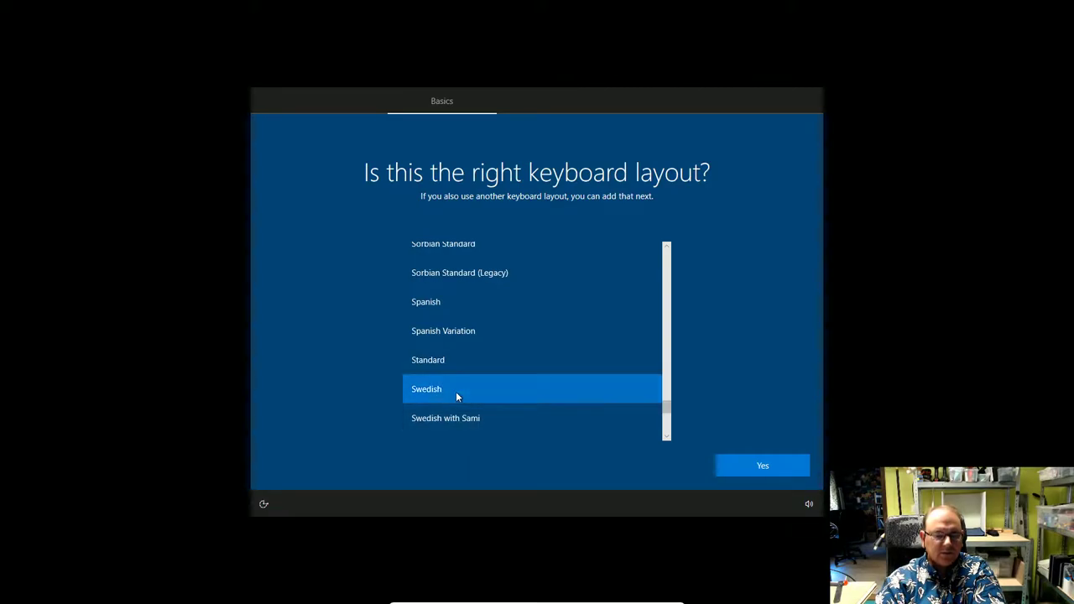
{"action": "left_click", "coordinate": [753, 460]}
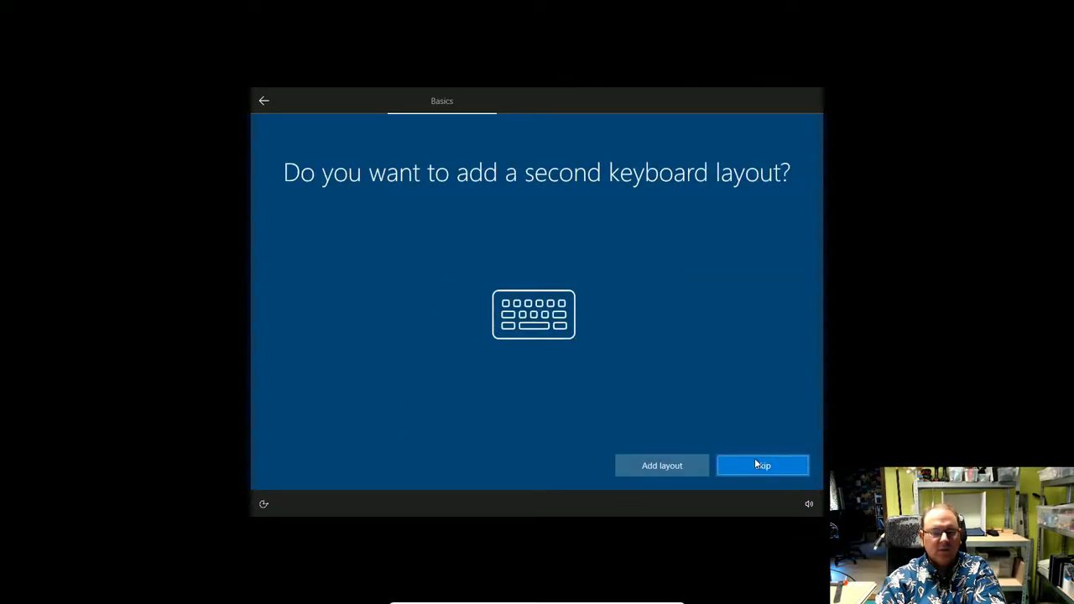
{"action": "left_click", "coordinate": [757, 468]}
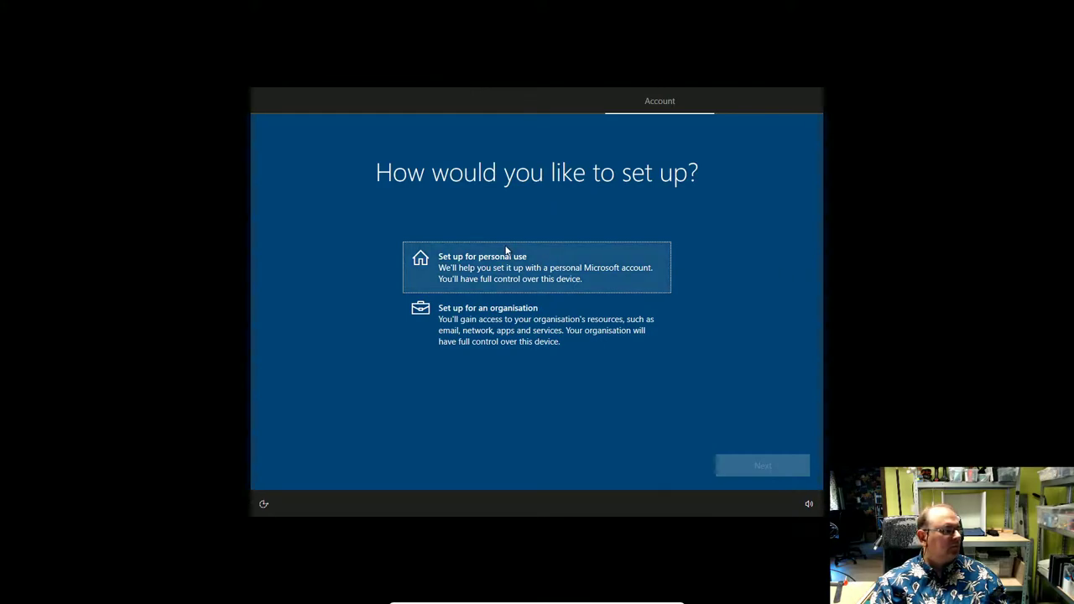
- Set up Windows for personal use with an offline account, declining to sign in with Microsoft
{"action": "left_click", "coordinate": [507, 257]}
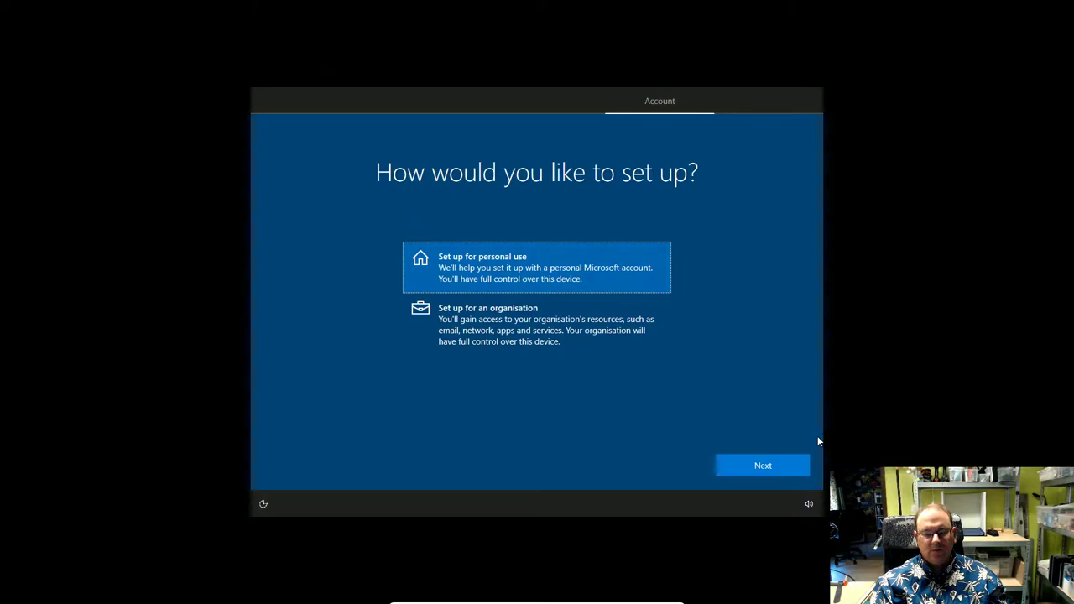
{"action": "left_click", "coordinate": [760, 466]}
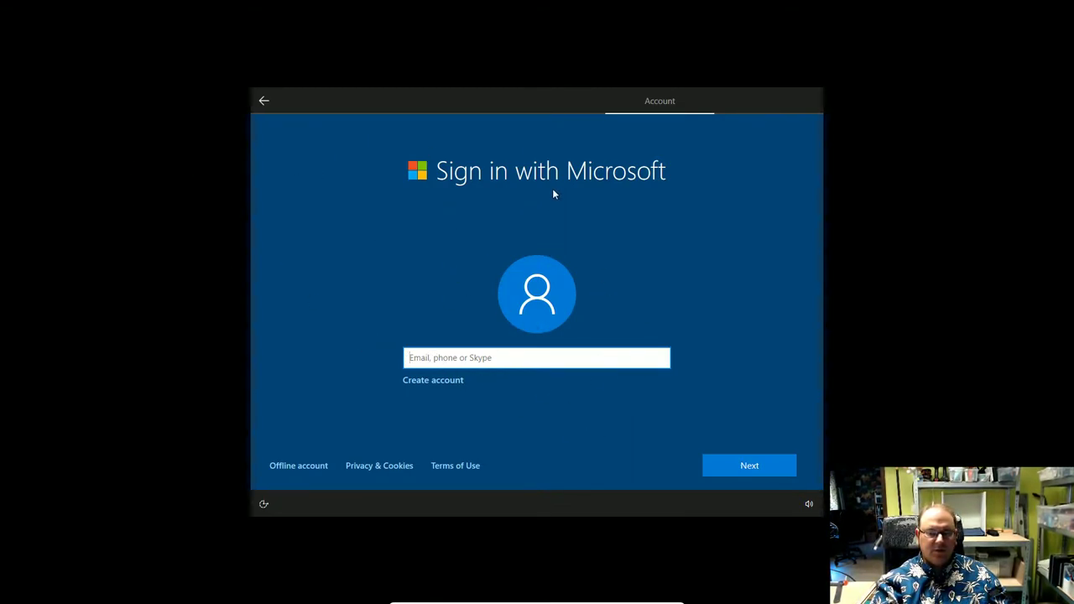
{"action": "left_click", "coordinate": [305, 464]}
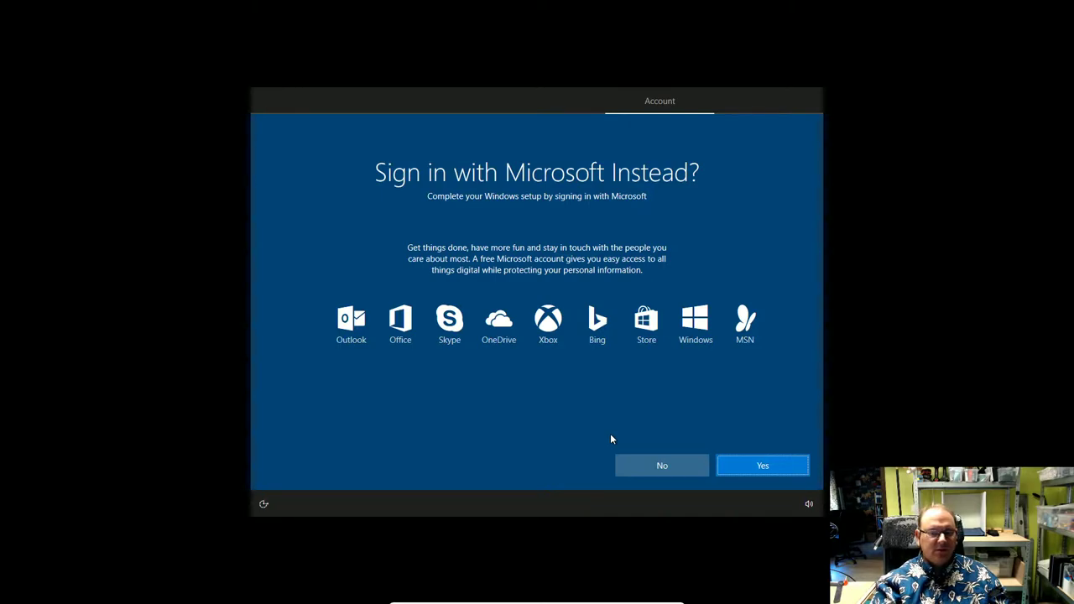
{"action": "left_click", "coordinate": [681, 468]}
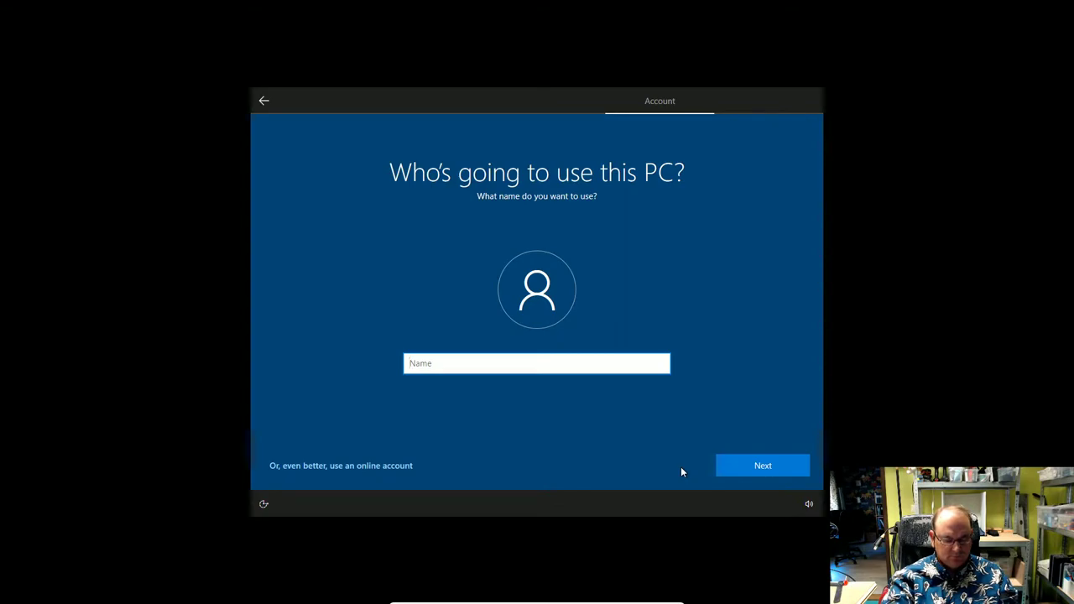
- Enter the user's first name as the offline account name and continue the account setup
{"action": "type", "text": "Rolf"}
{"action": "key", "text": "BackSpace"}
{"action": "key", "text": "BackSpace"}
{"action": "key", "text": "BackSpace"}
{"action": "key", "text": "BackSpace"}
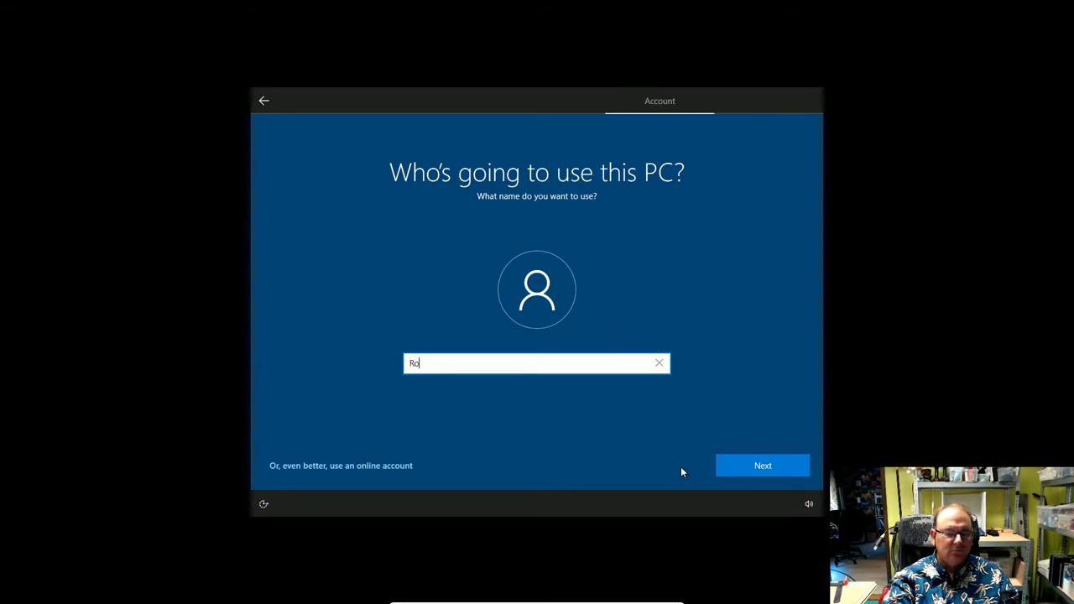
{"action": "type", "text": "Rolf"}
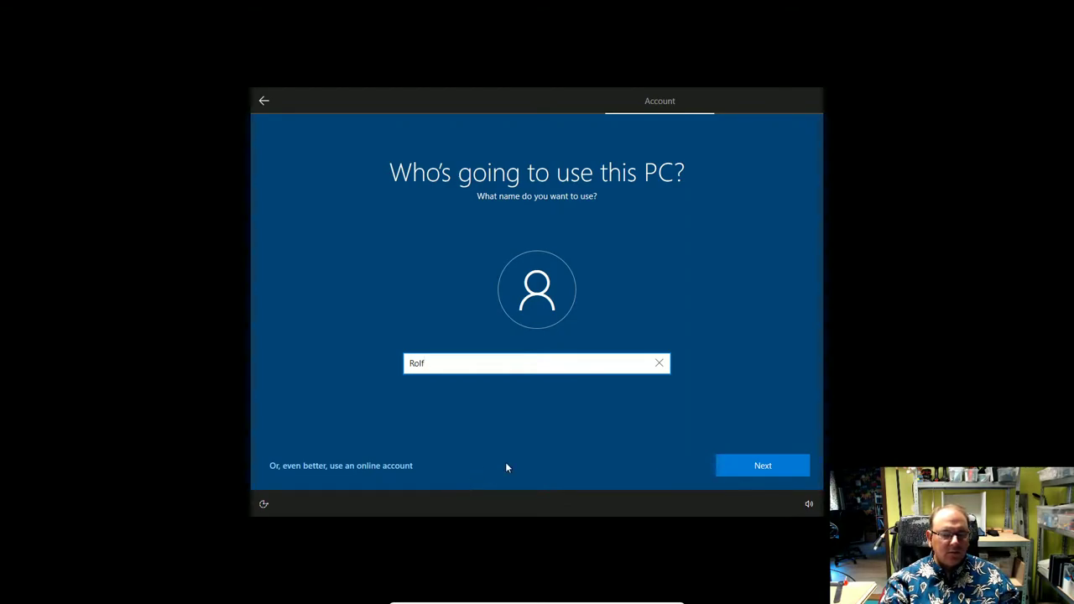
{"action": "left_click", "coordinate": [772, 467]}
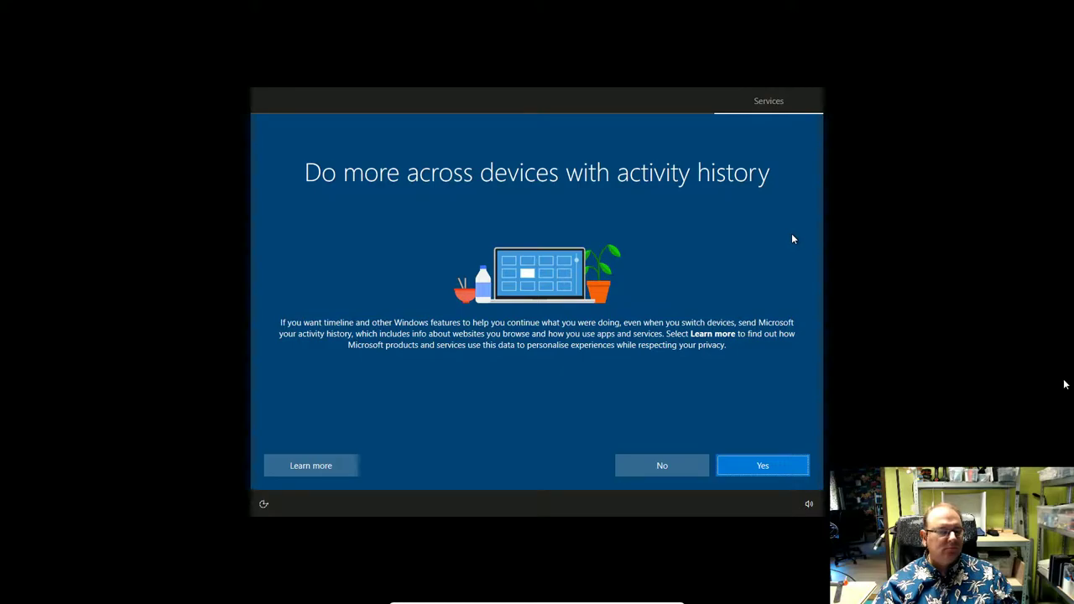
- Decline sending activity history to Microsoft and choose not to use online speech recognition
{"action": "left_click", "coordinate": [650, 466]}
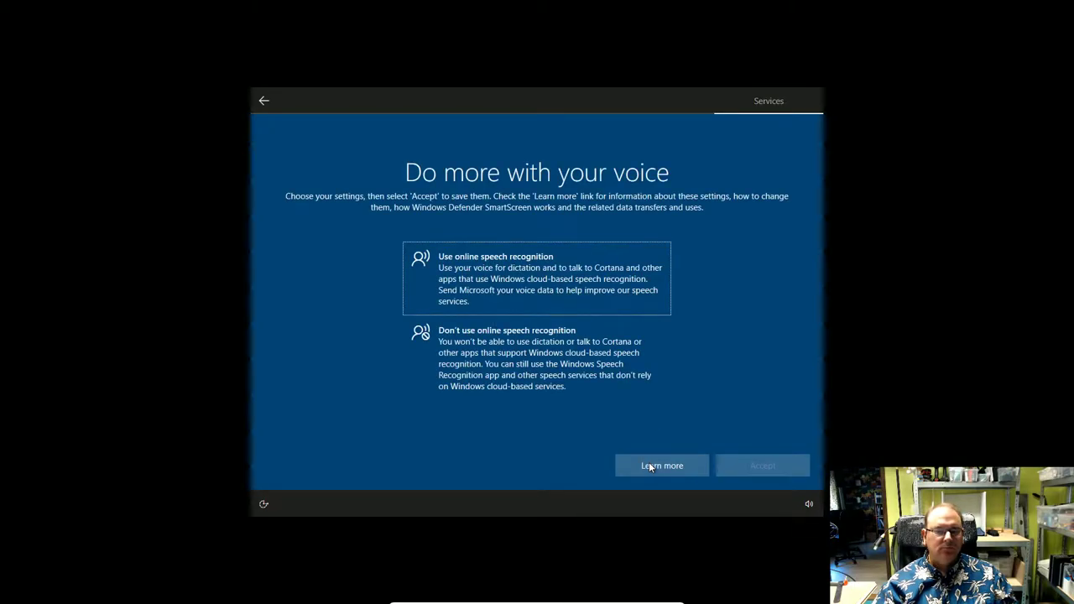
{"action": "left_click", "coordinate": [591, 373]}
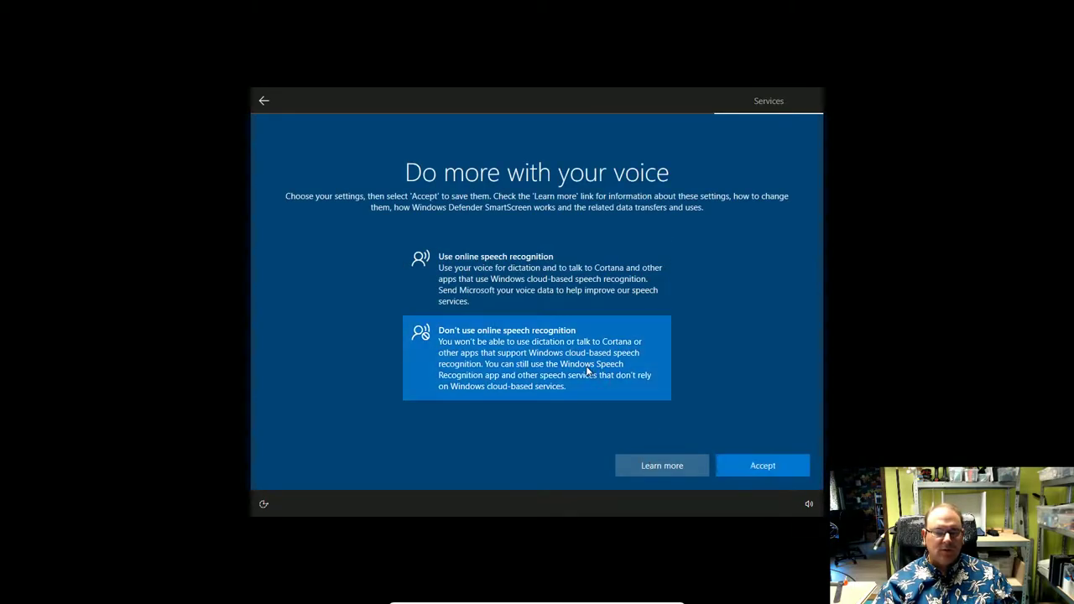
{"action": "left_click", "coordinate": [762, 471]}
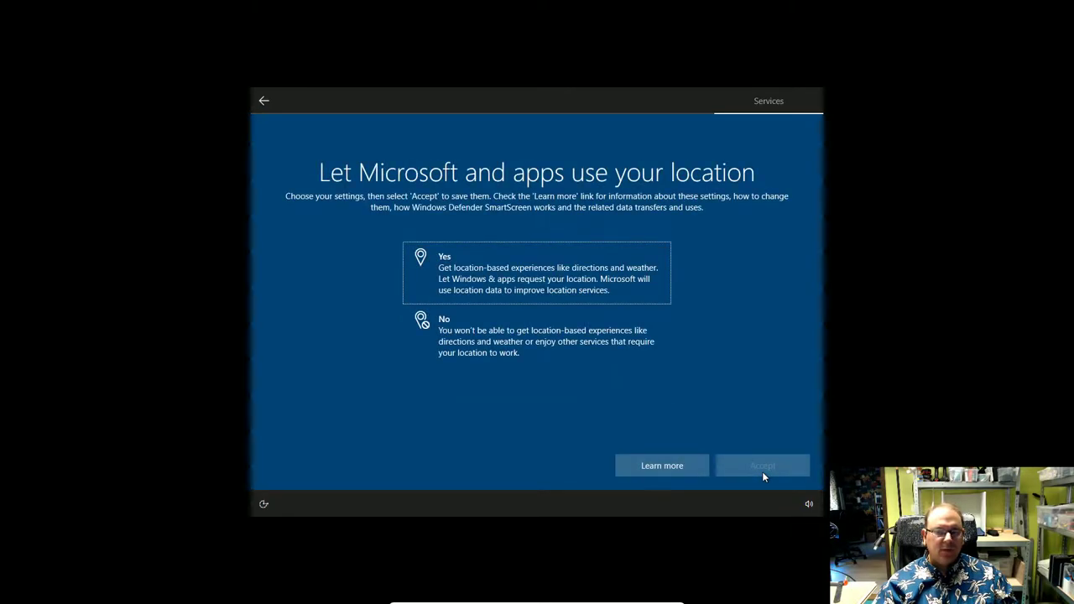
- Allow Microsoft and apps to use the location, and decline Find my device
{"action": "left_click", "coordinate": [497, 268]}
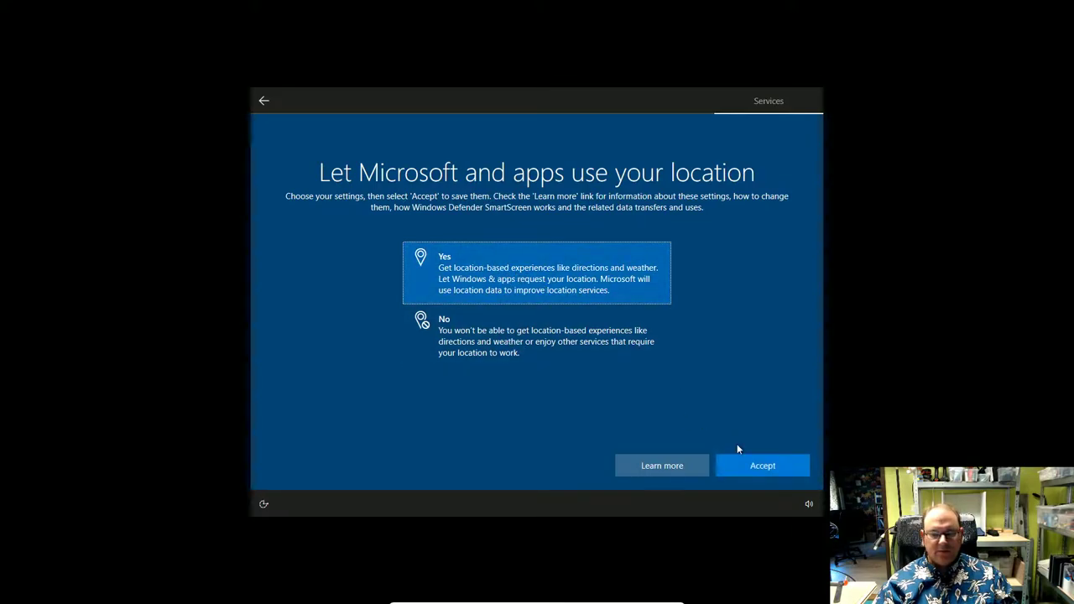
{"action": "left_click", "coordinate": [779, 470]}
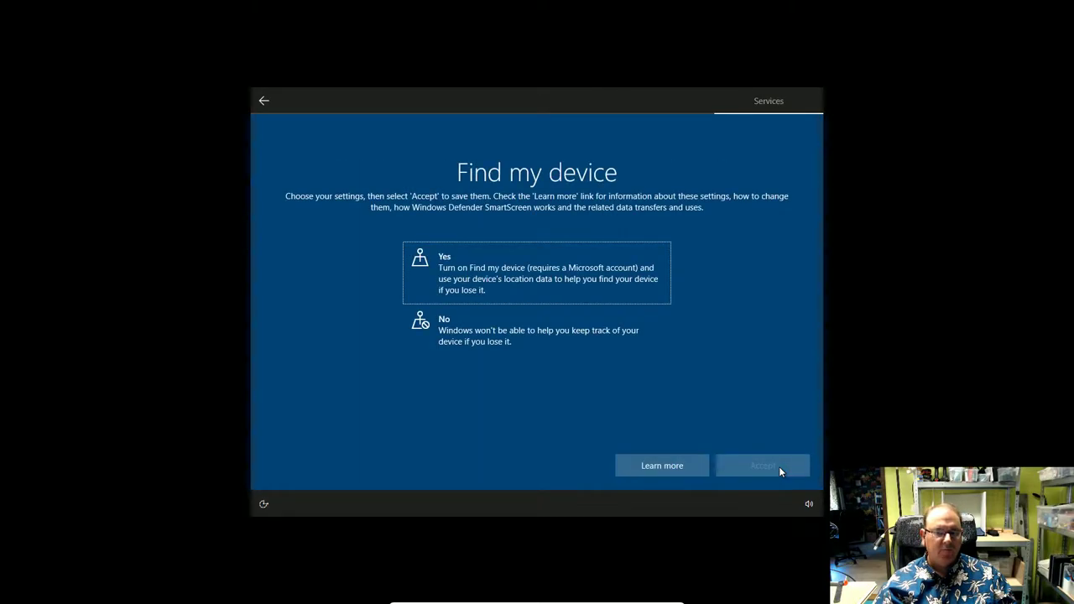
{"action": "left_click", "coordinate": [472, 337]}
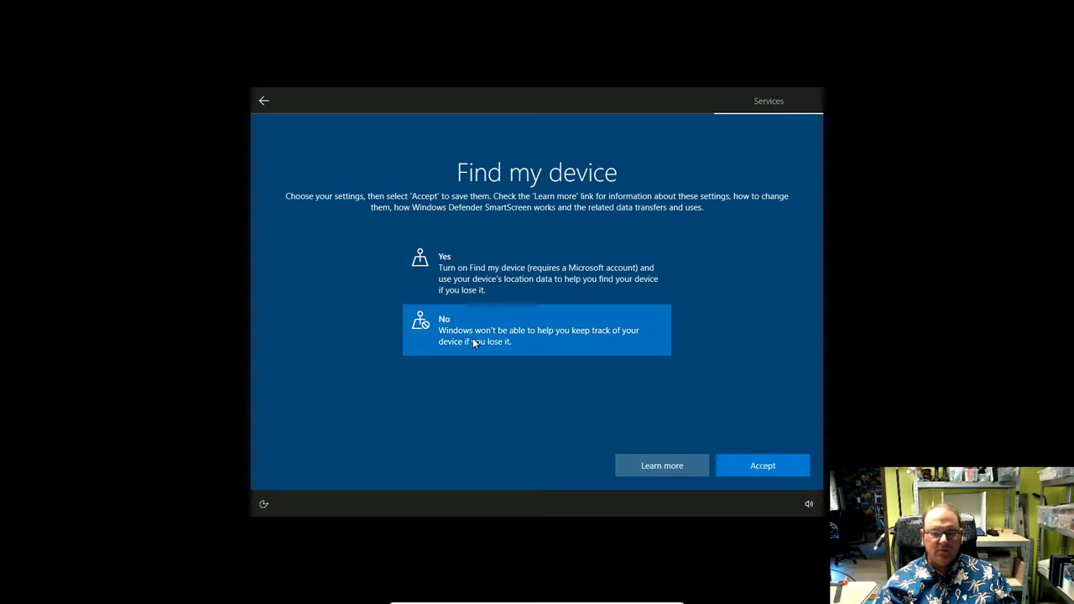
{"action": "left_click", "coordinate": [745, 465]}
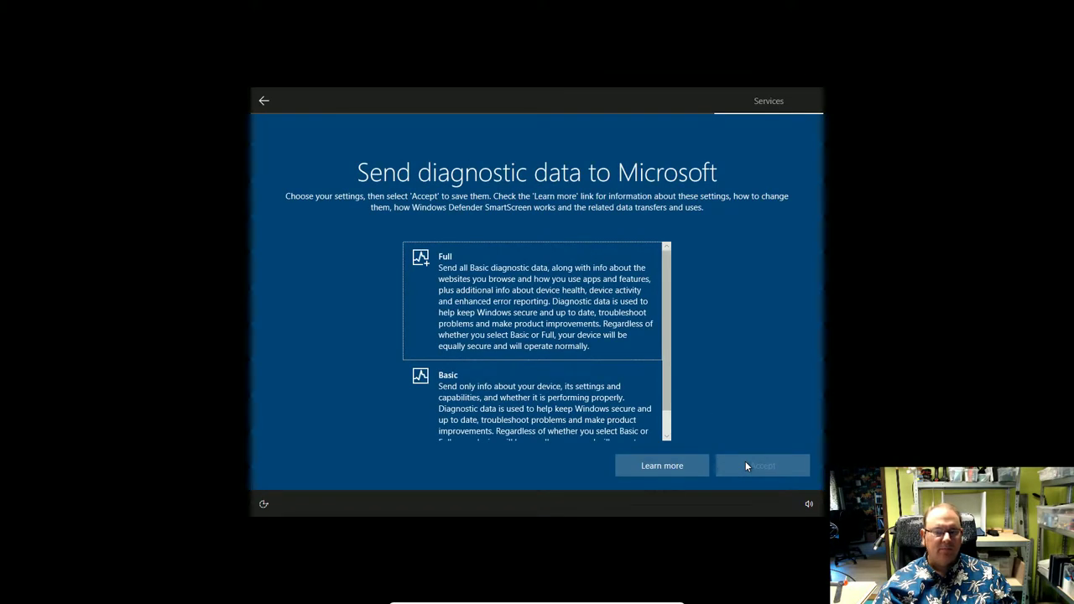
- Limit diagnostic data to Basic and decline sending inking and typing data to Microsoft
{"action": "left_click", "coordinate": [530, 413]}
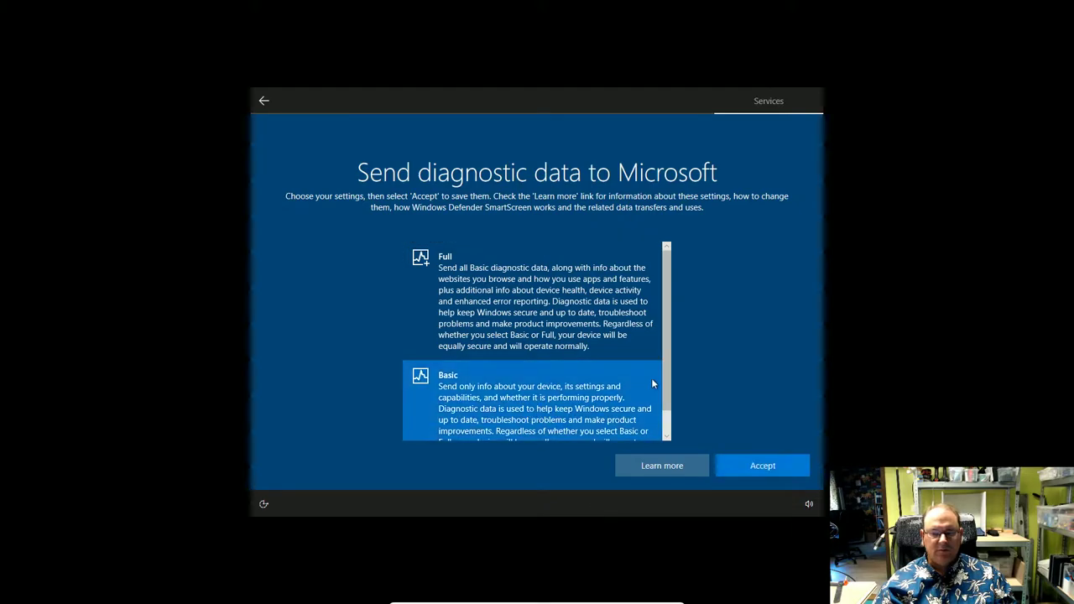
{"action": "left_click", "coordinate": [762, 471]}
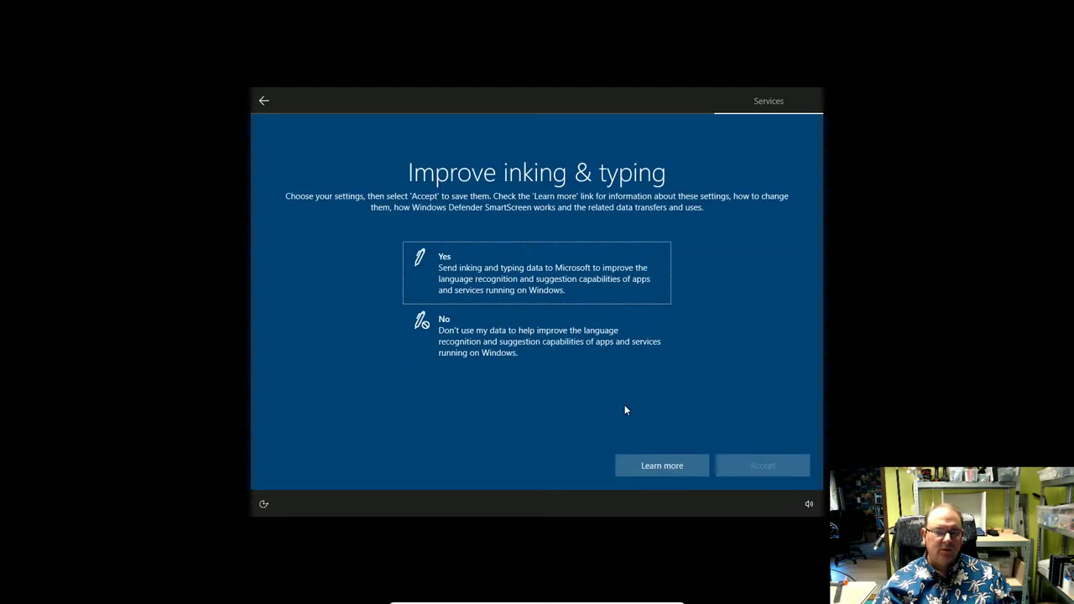
{"action": "left_click", "coordinate": [503, 341]}
{"action": "left_click", "coordinate": [750, 469]}
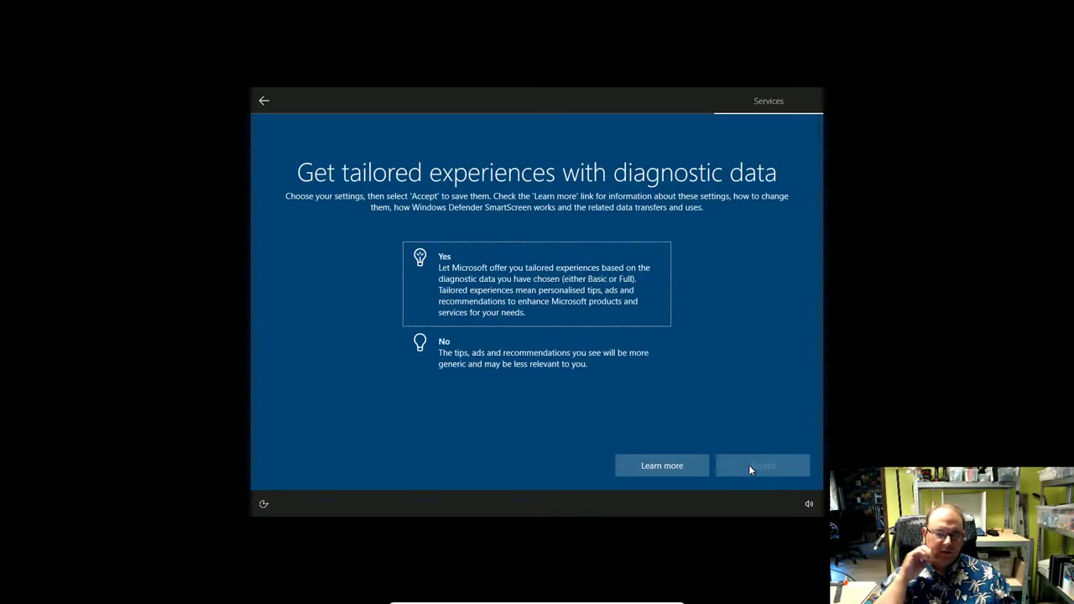
- Decline tailored experiences based on diagnostic data and the use of the advertising ID by apps
{"action": "left_click", "coordinate": [432, 343]}
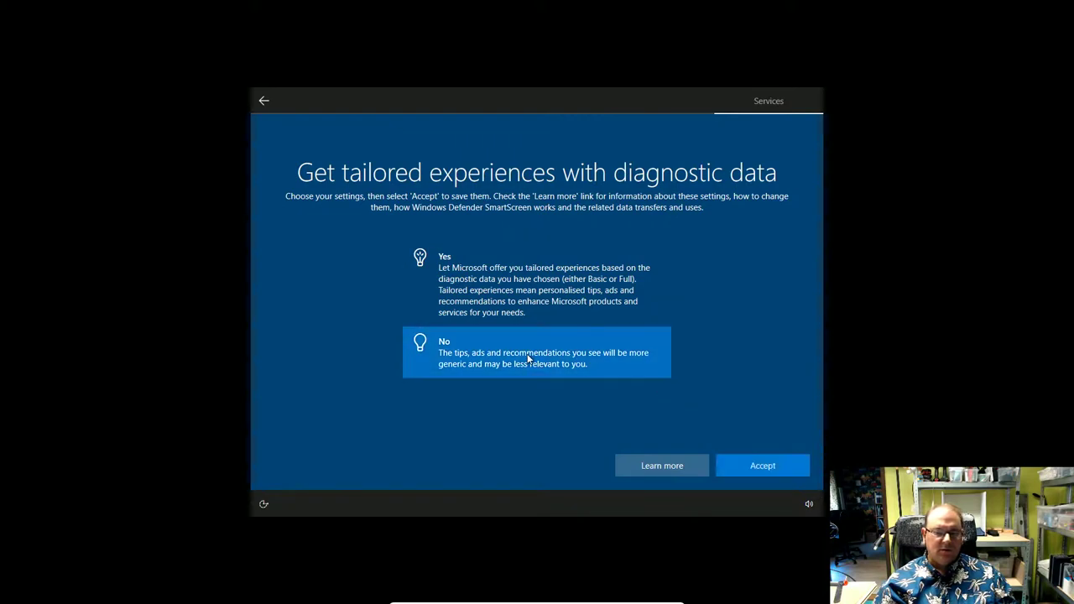
{"action": "left_click", "coordinate": [765, 466]}
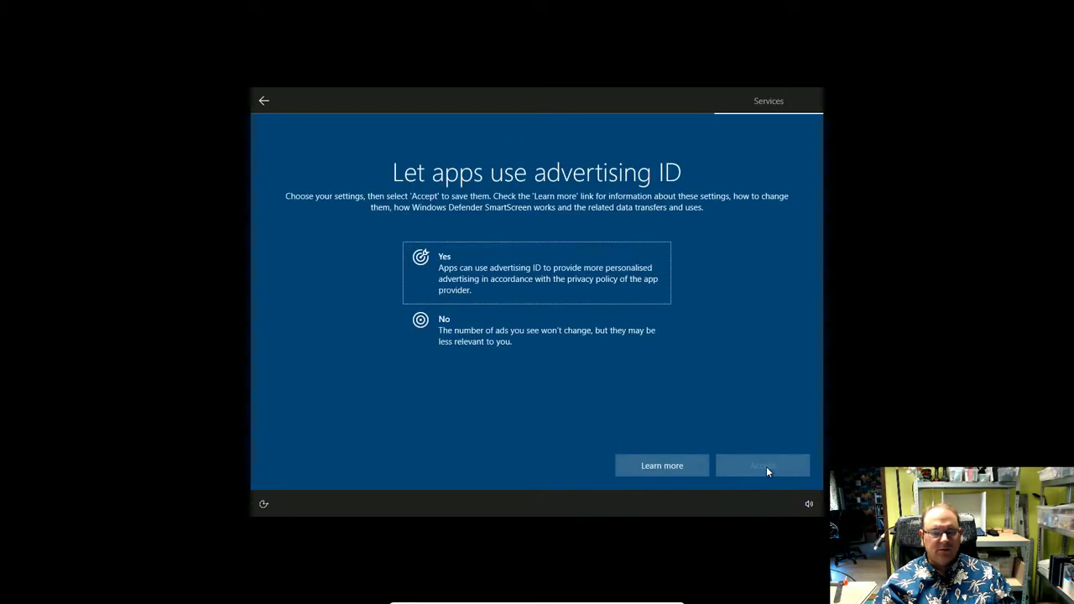
{"action": "left_click", "coordinate": [495, 339]}
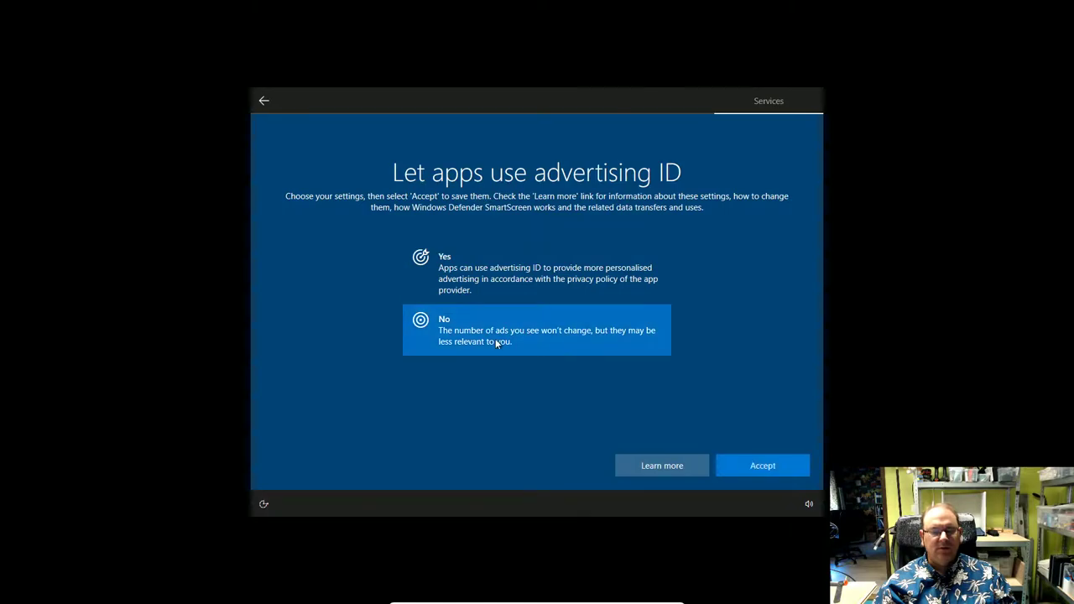
{"action": "left_click", "coordinate": [788, 466]}
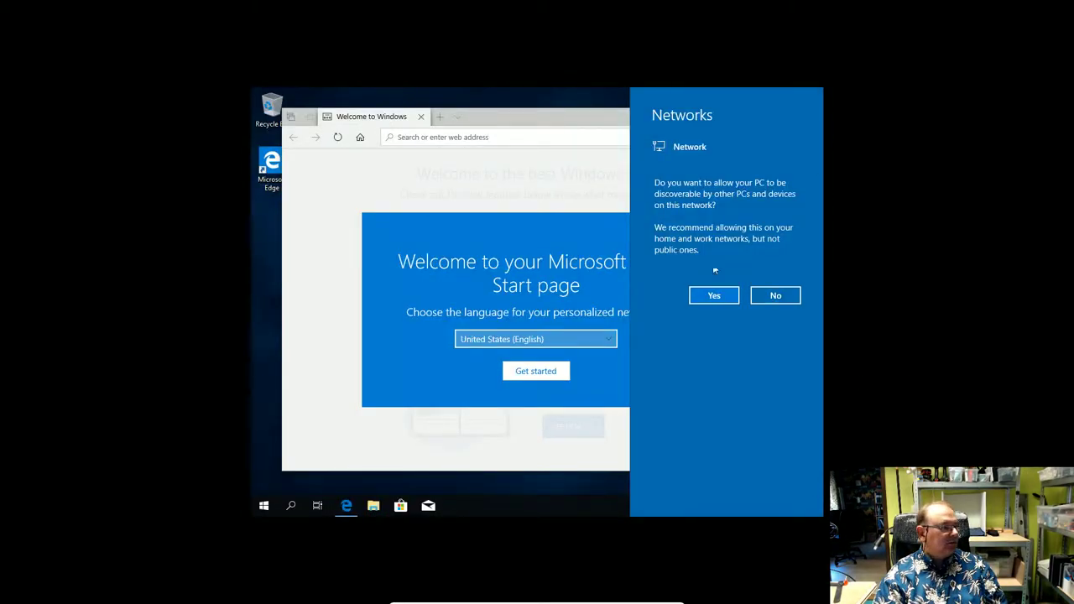
- Allow the PC to be discoverable on the network and set the Microsoft Edge start page's news feed language to Sverige (svenska)
{"action": "left_click", "coordinate": [715, 297]}
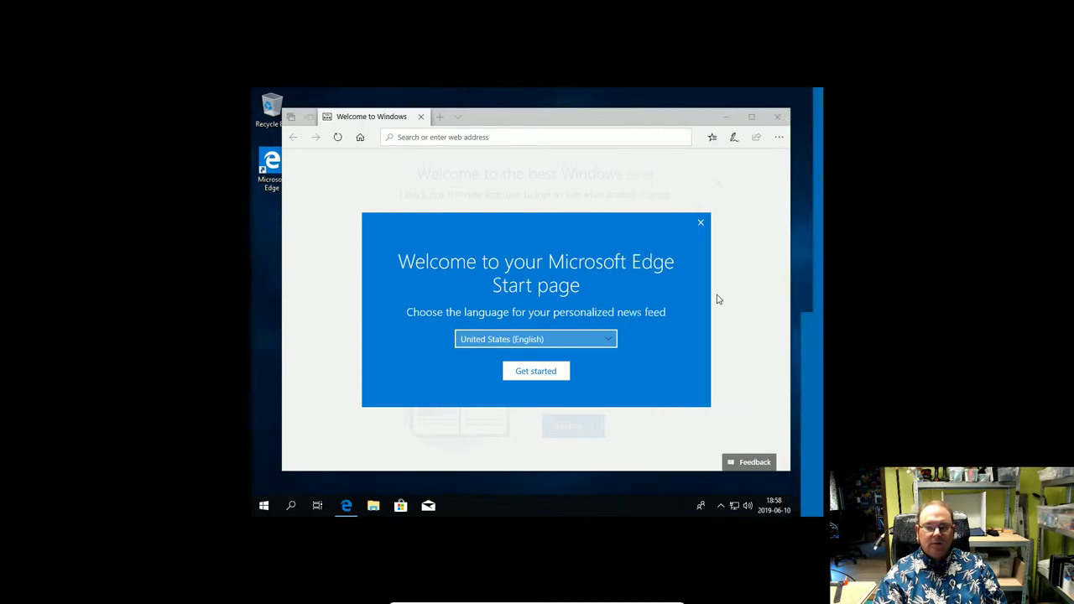
{"action": "left_click", "coordinate": [611, 340]}
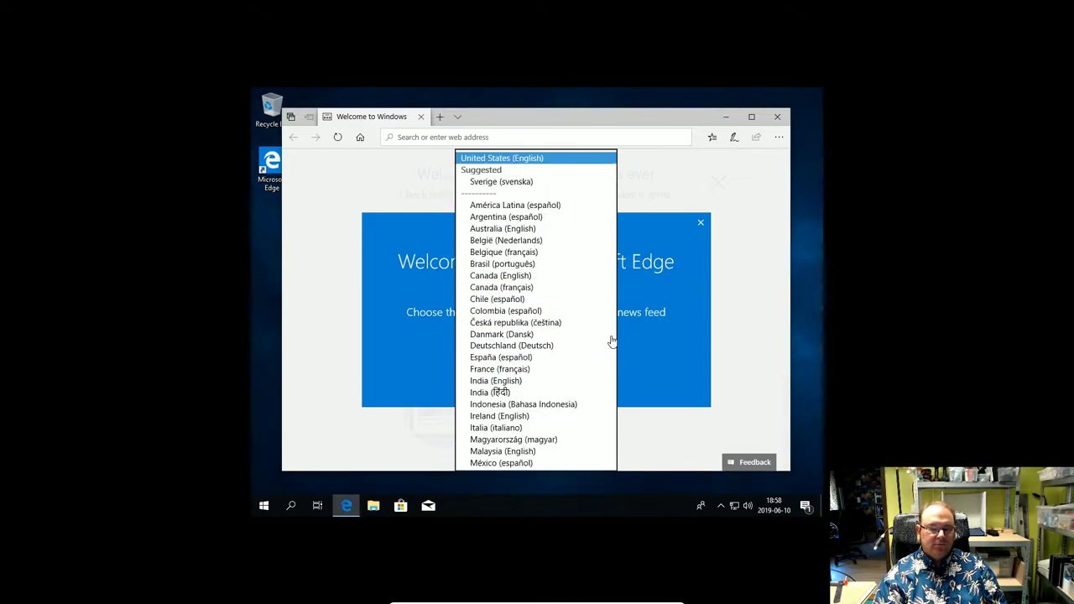
{"action": "left_click_drag", "start_coordinate": [615, 279], "coordinate": [608, 378]}
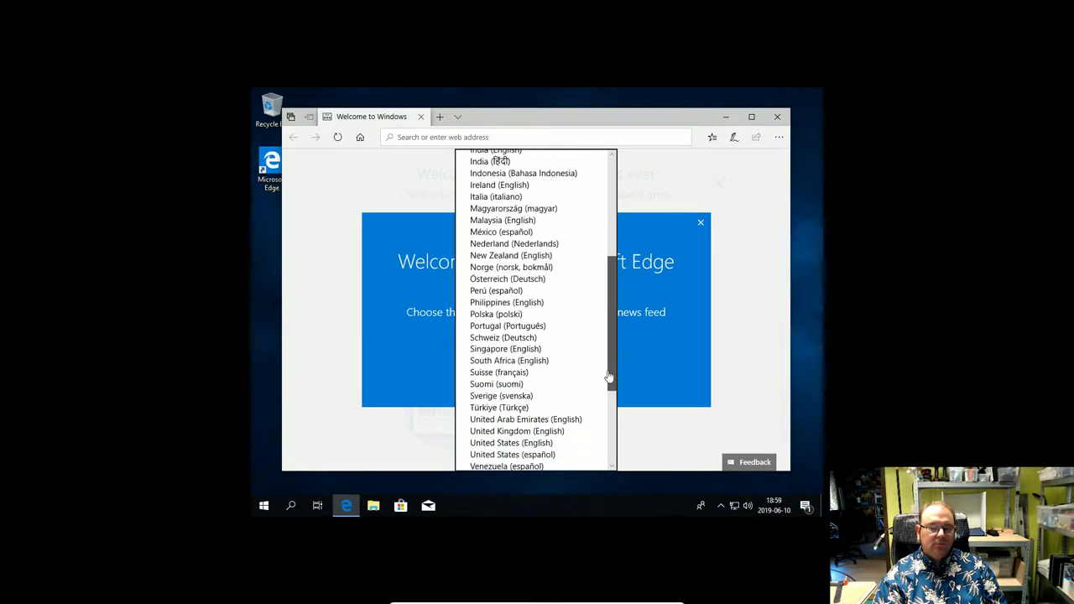
{"action": "left_click", "coordinate": [545, 395]}
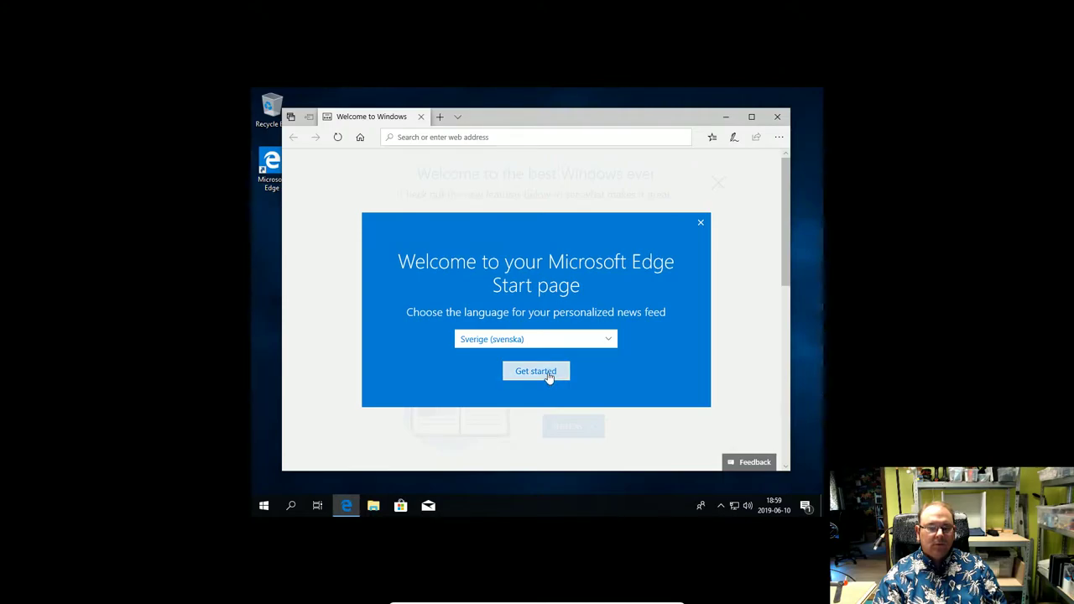
{"action": "left_click", "coordinate": [549, 375]}
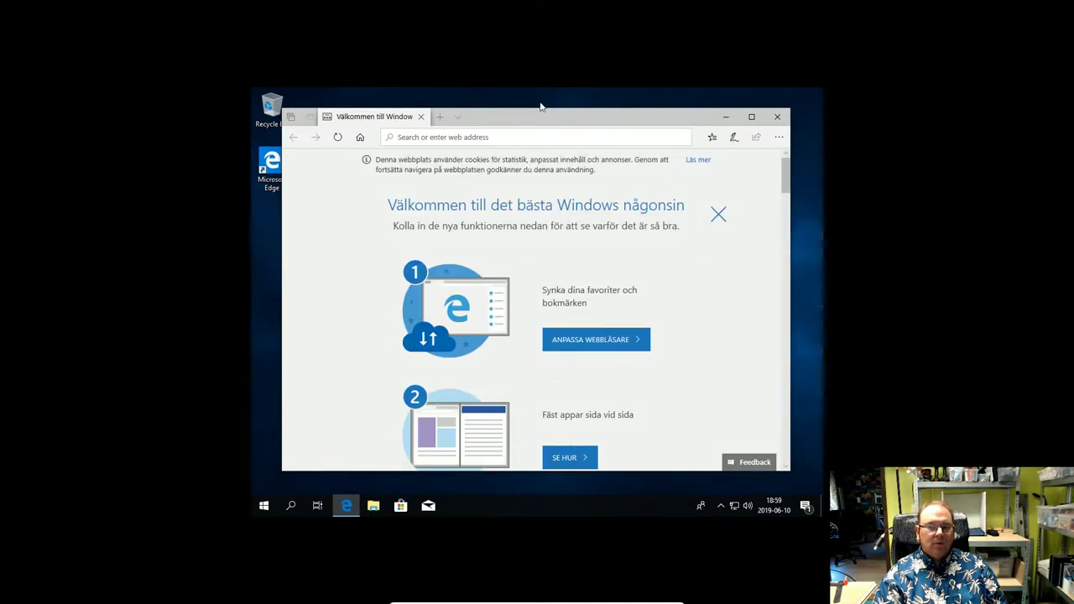
- Search the web for "chrome download" in Edge and open Google's official Chrome page at google.com/chrome
{"action": "left_click_drag", "start_coordinate": [547, 113], "coordinate": [539, 124]}
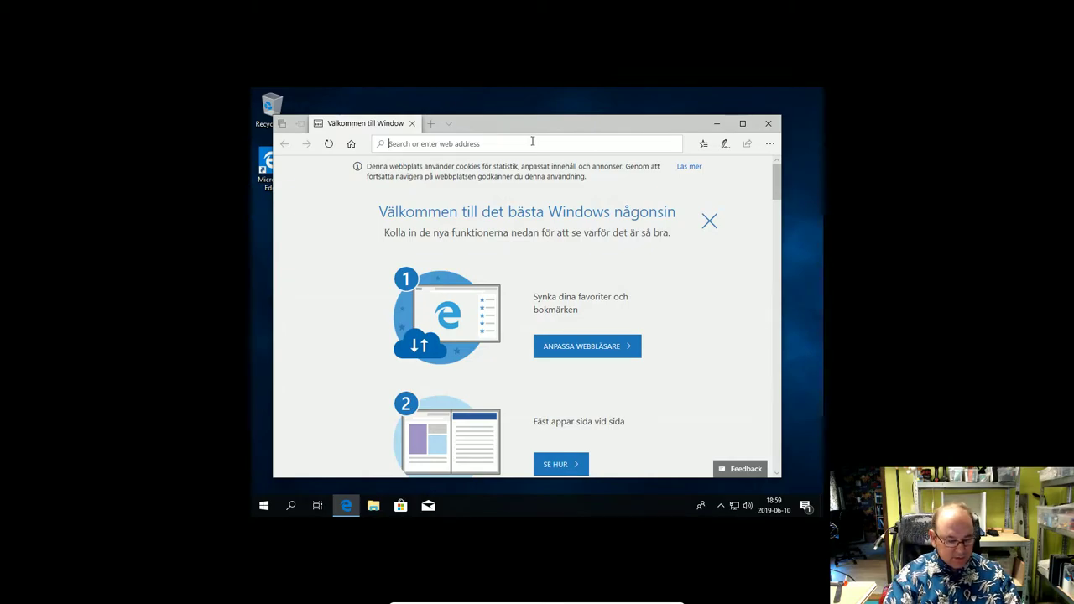
{"action": "left_click", "coordinate": [532, 142]}
{"action": "type", "text": "chrome"}
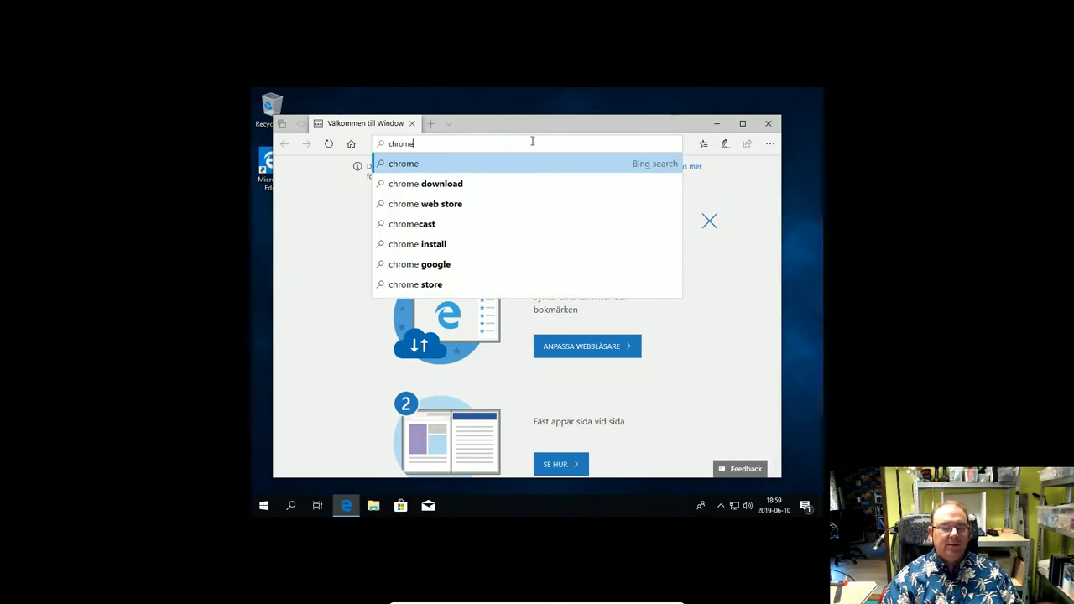
{"action": "left_click", "coordinate": [474, 186]}
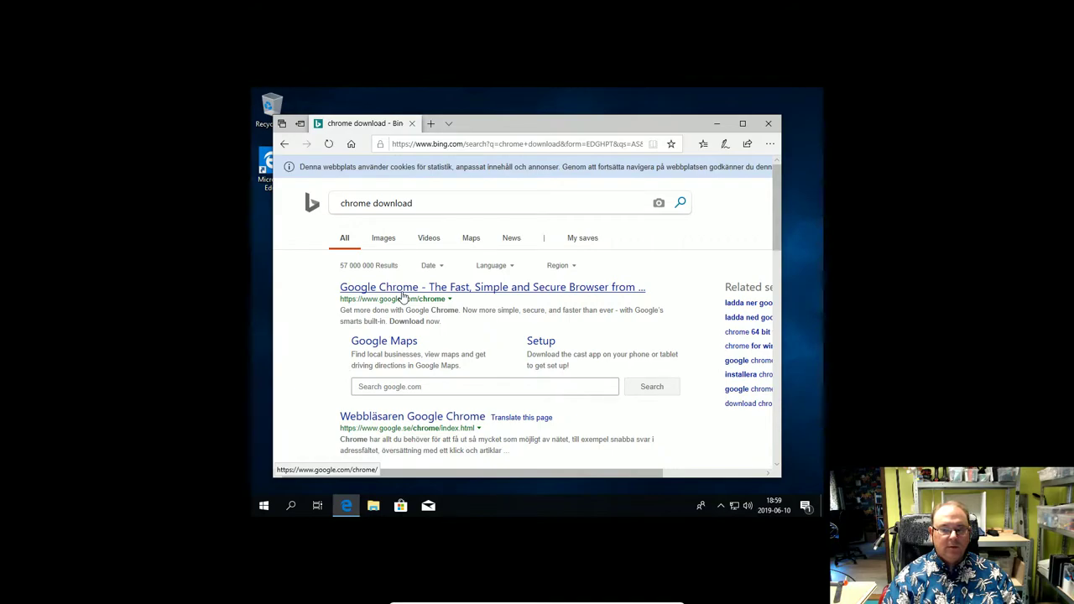
{"action": "left_click", "coordinate": [401, 295]}
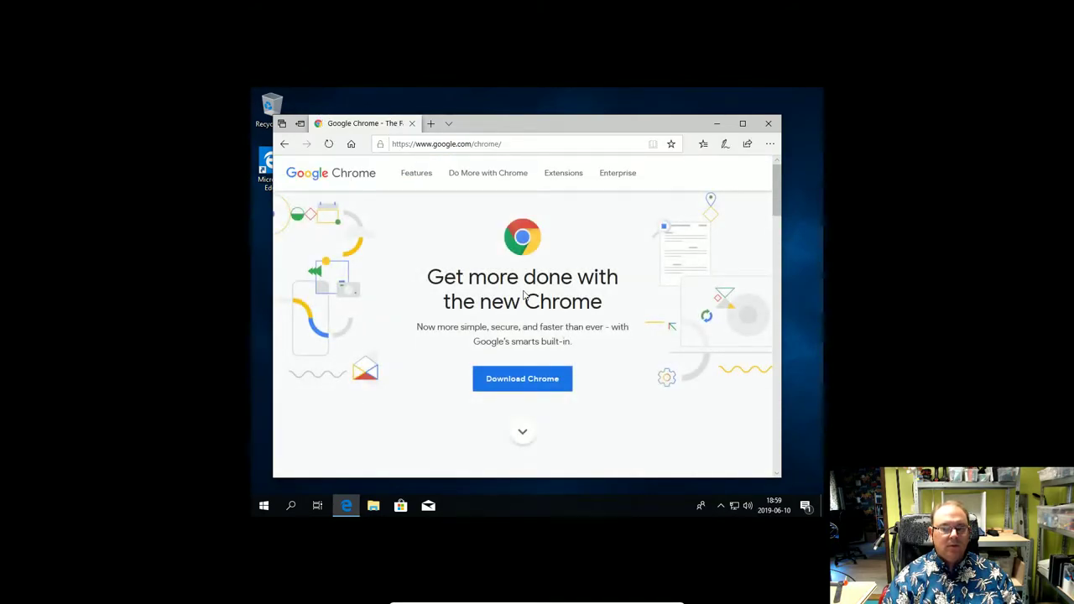
- Install Google Chrome by accepting its terms and running ChromeSetup.exe with permission to change the device, and minimize both browser windows
{"action": "left_click", "coordinate": [543, 386]}
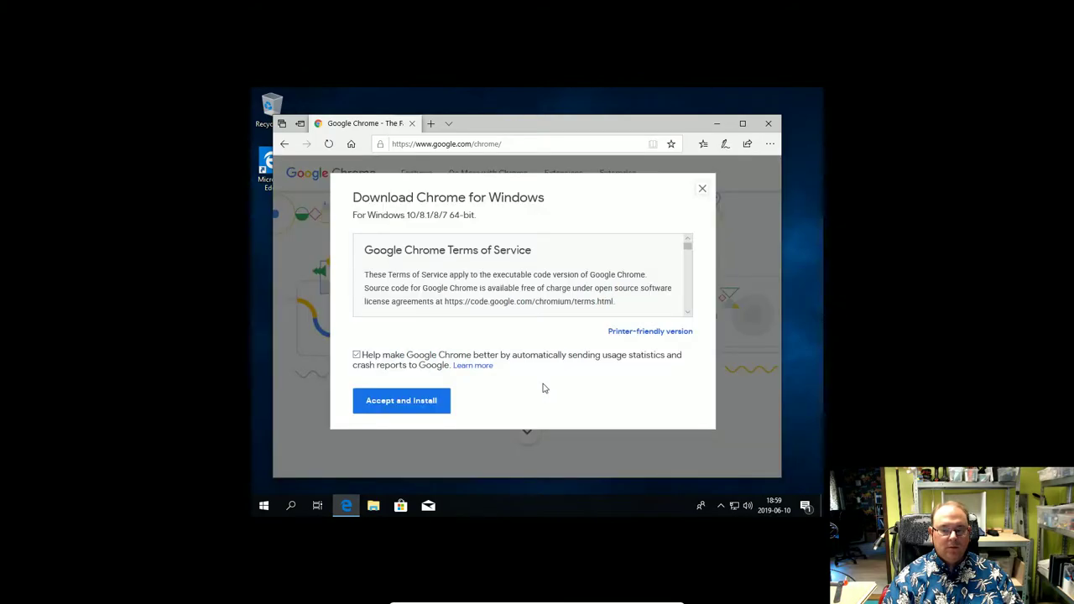
{"action": "left_click", "coordinate": [428, 401]}
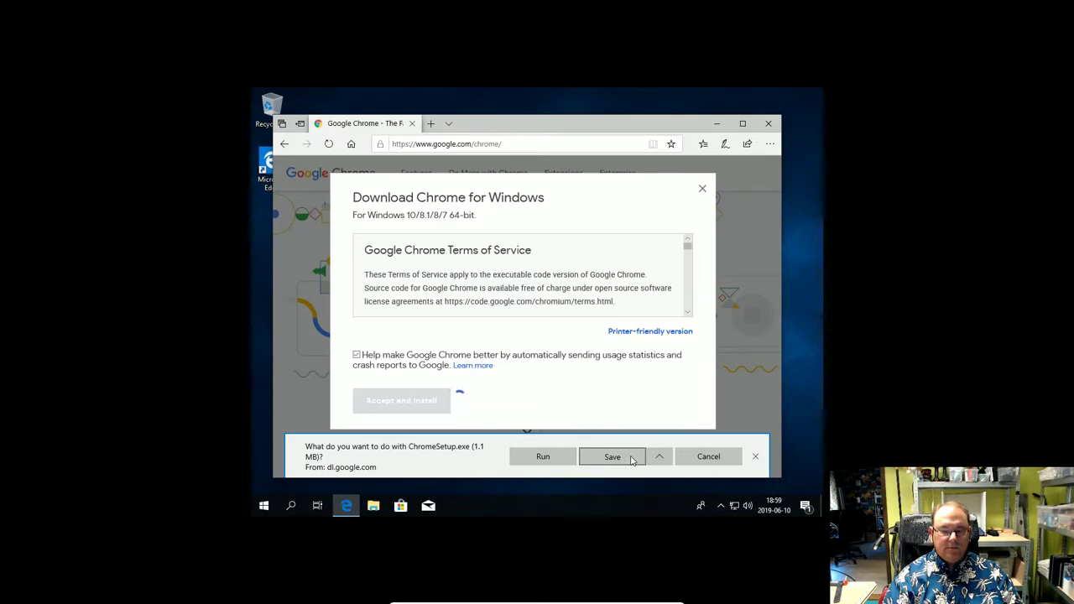
{"action": "left_click", "coordinate": [541, 463]}
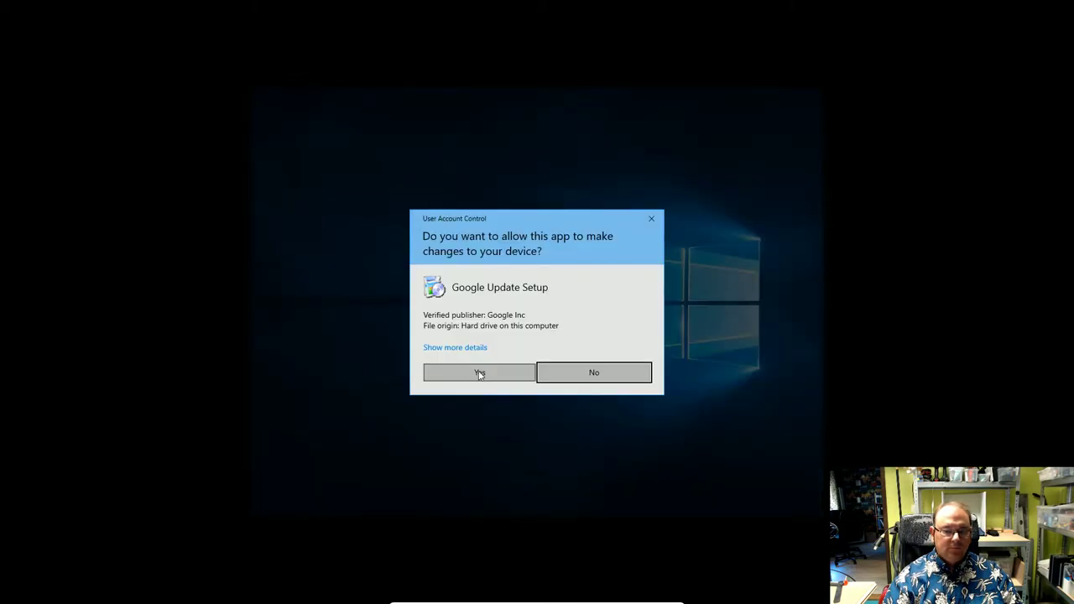
{"action": "left_click", "coordinate": [479, 374]}
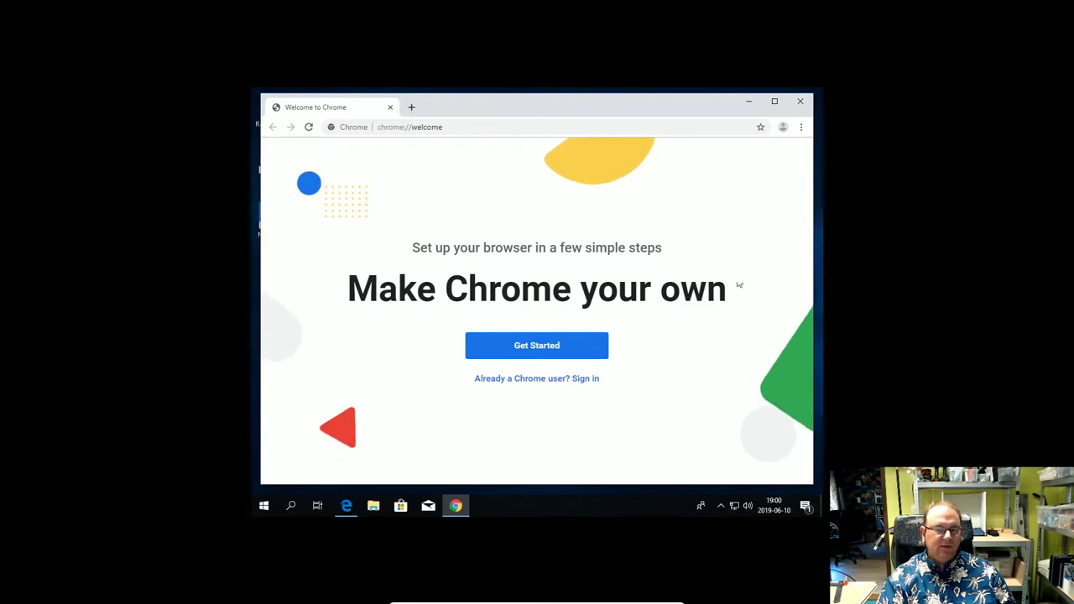
{"action": "left_click", "coordinate": [750, 103]}
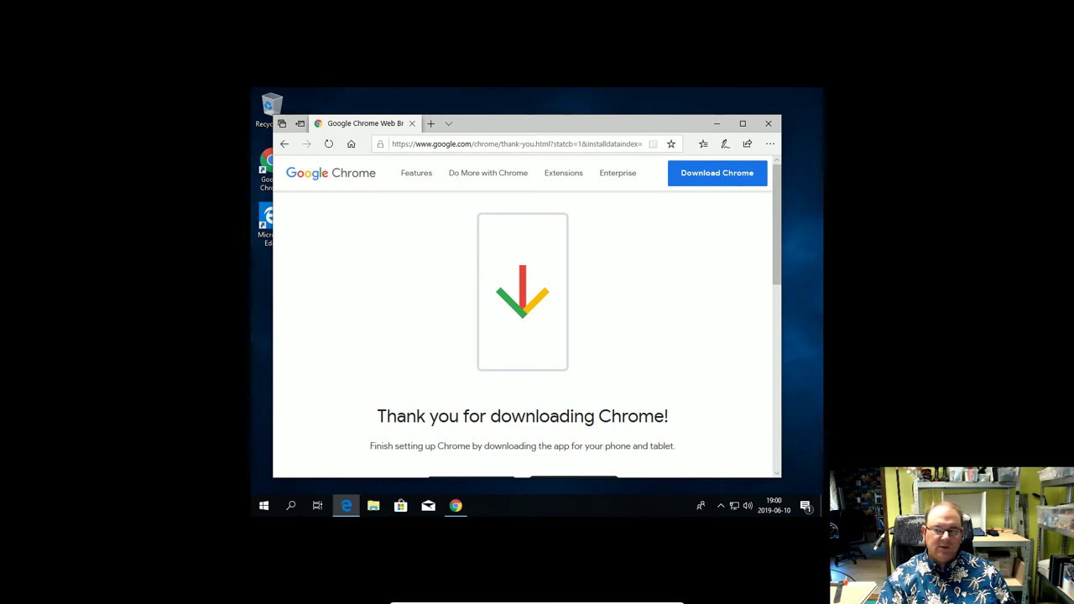
{"action": "left_click", "coordinate": [714, 123]}
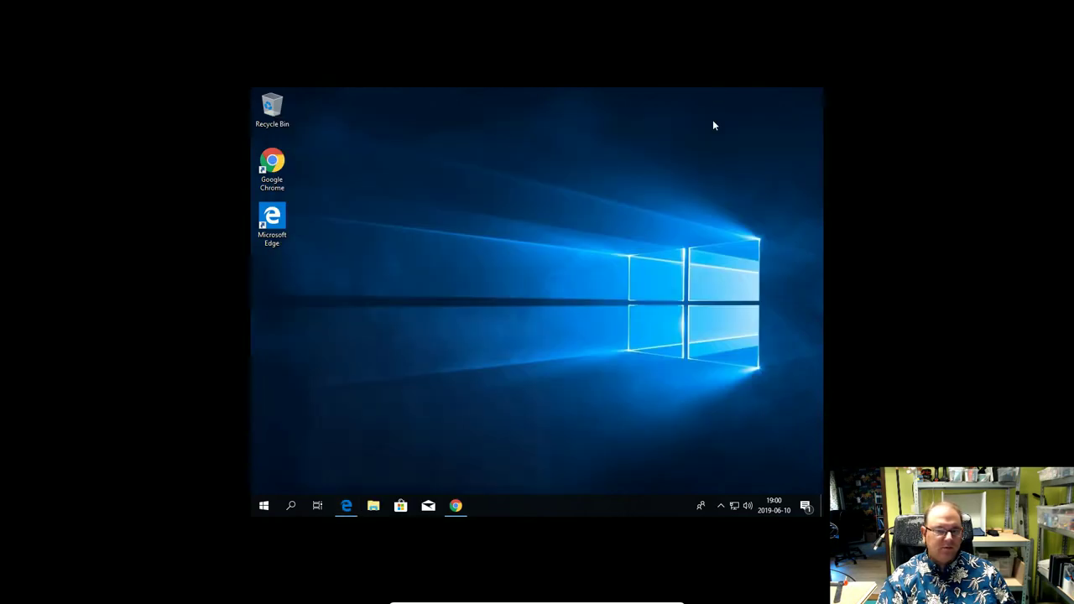